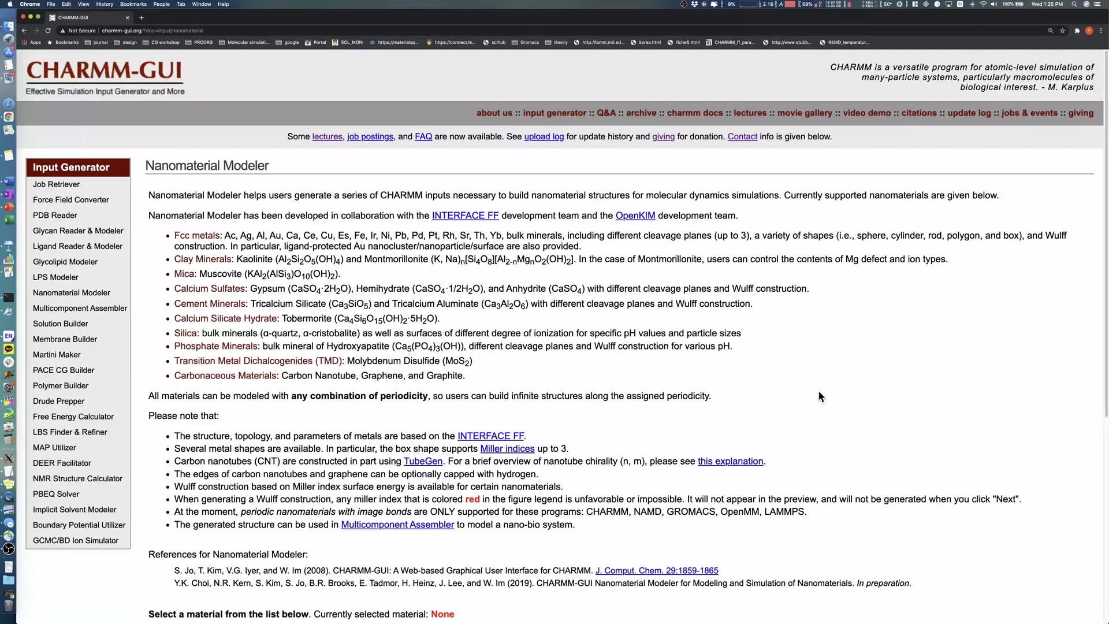
Pick Gold (Au) from the Metals nanomaterial types
scroll(818, 389, down, 5)
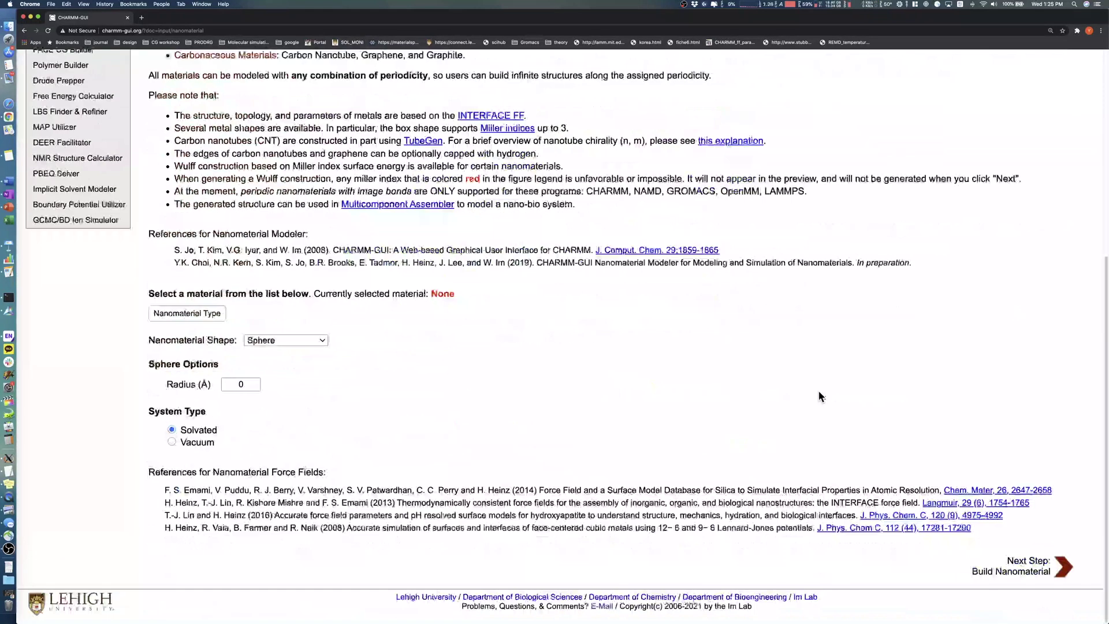
click(193, 315)
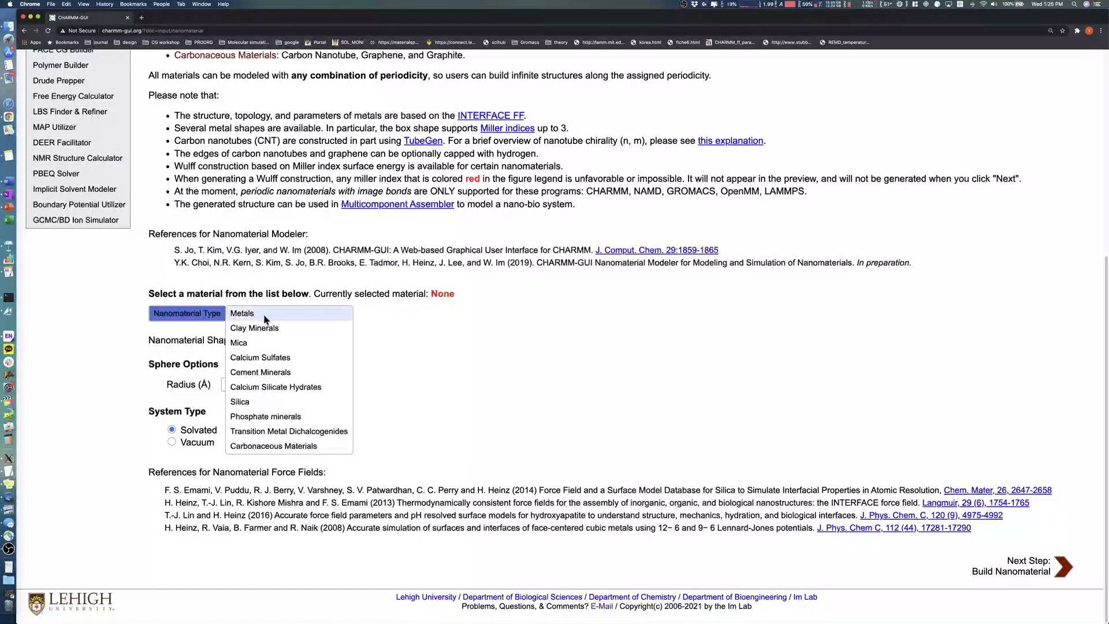
mouse_move(276, 312)
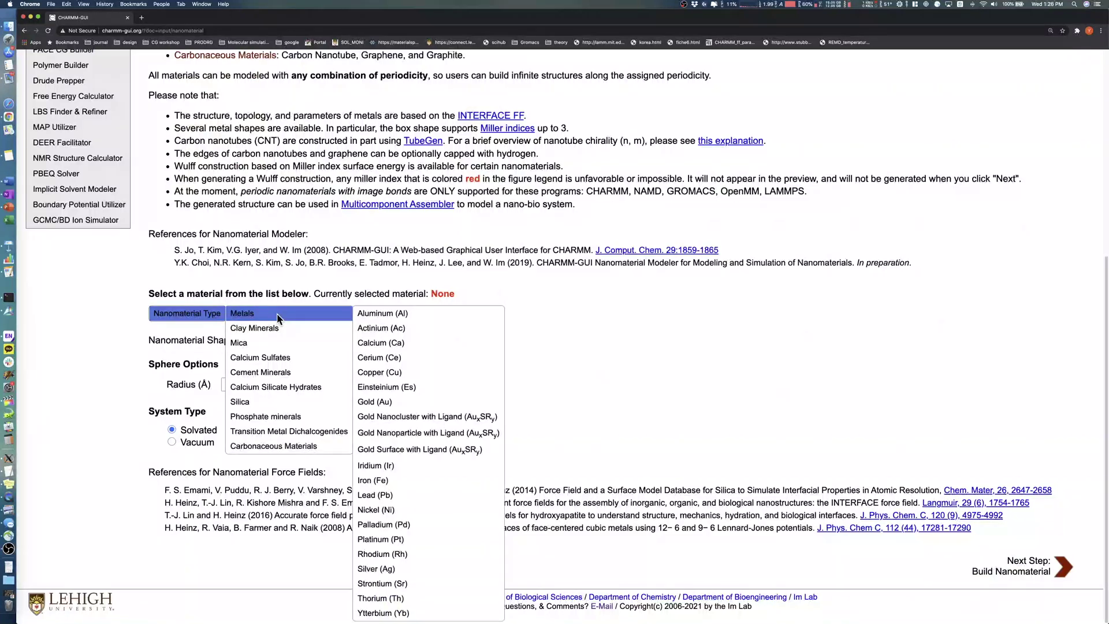
click(426, 397)
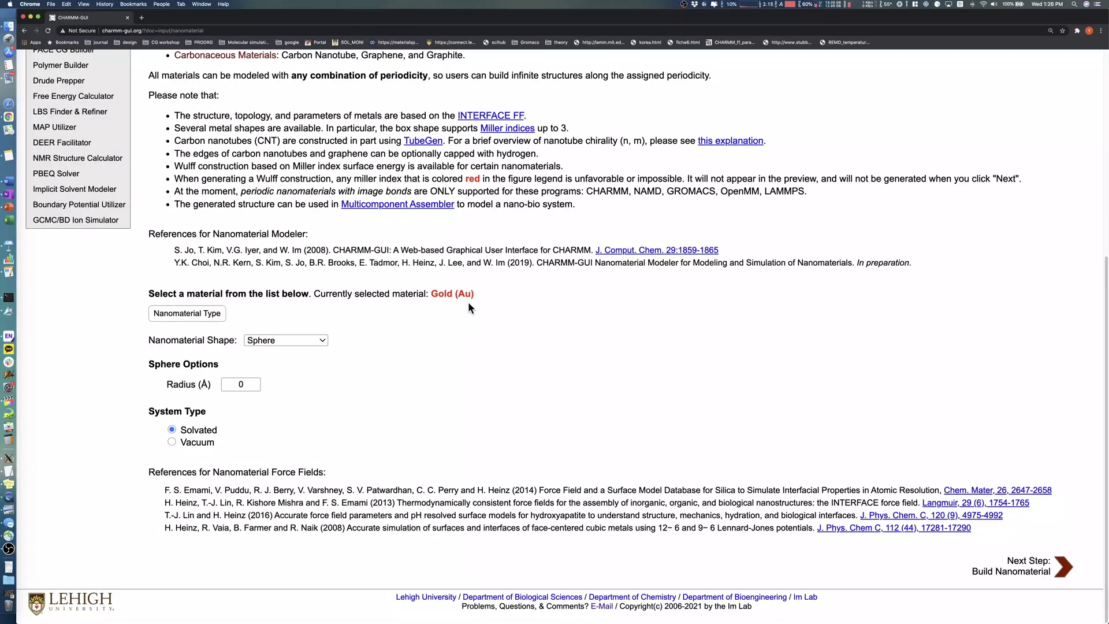
Make the gold nanomaterial a Box with Miller index 111
click(325, 341)
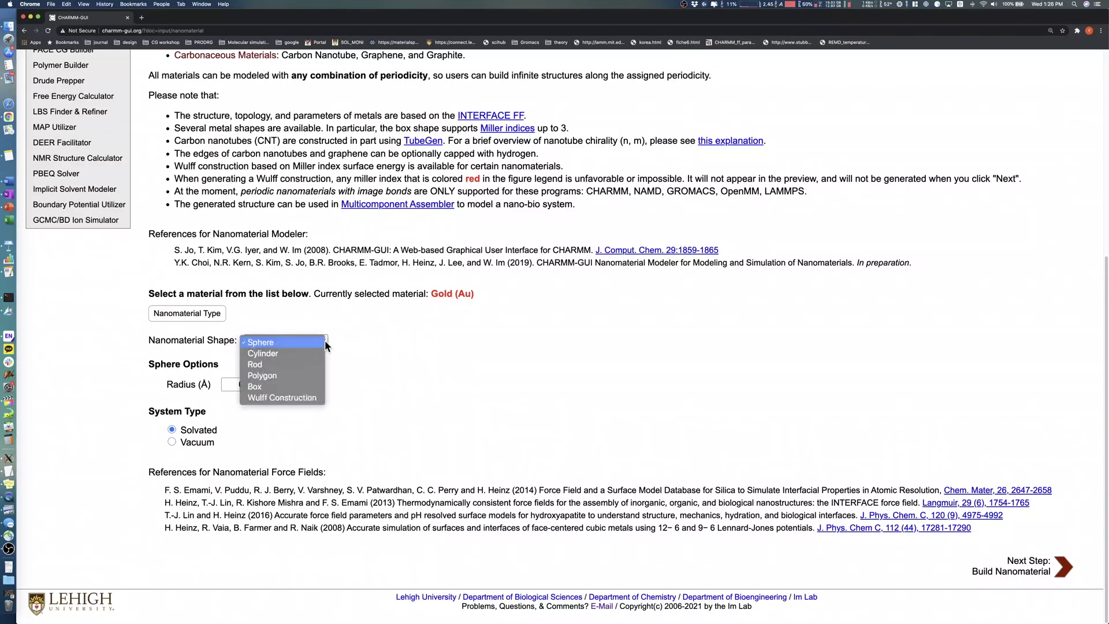
click(308, 386)
scroll(321, 386, down, 2)
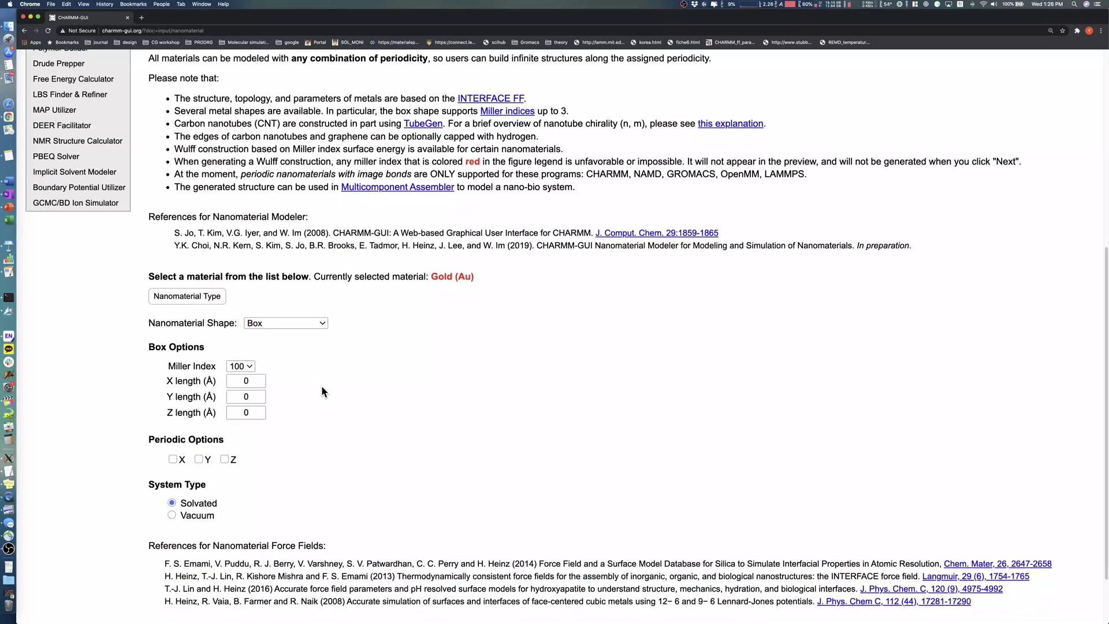
scroll(321, 386, down, 1)
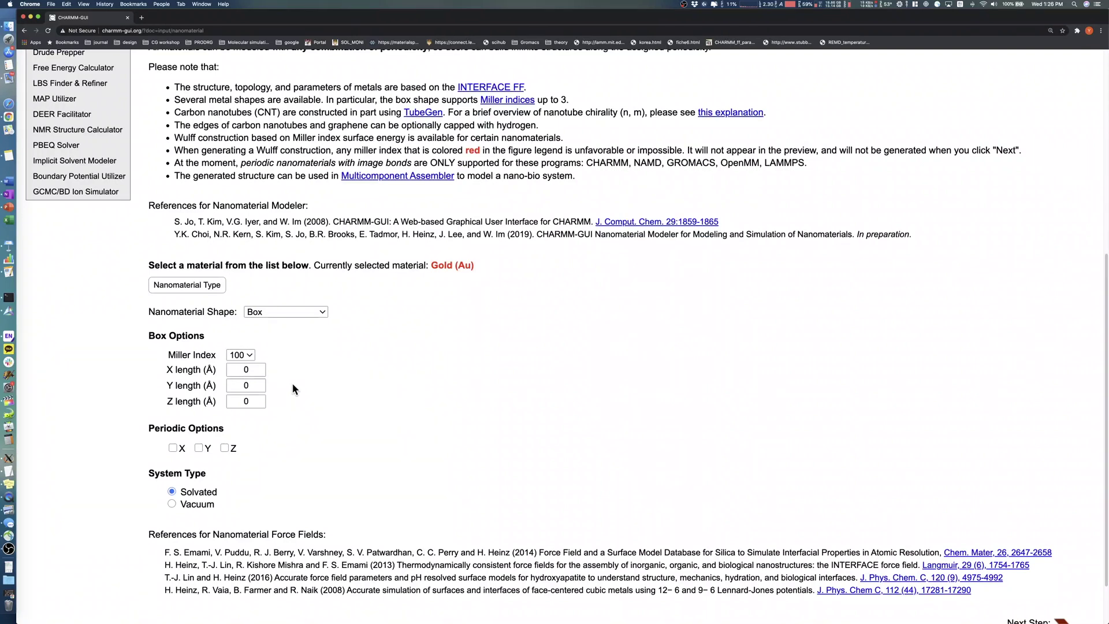
click(251, 355)
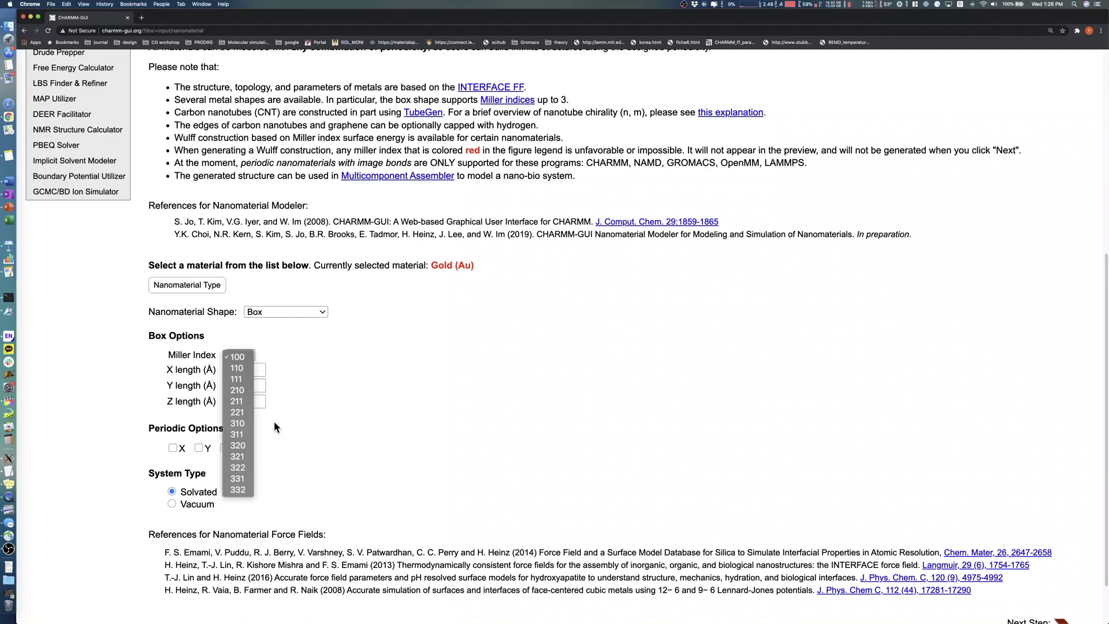
click(237, 379)
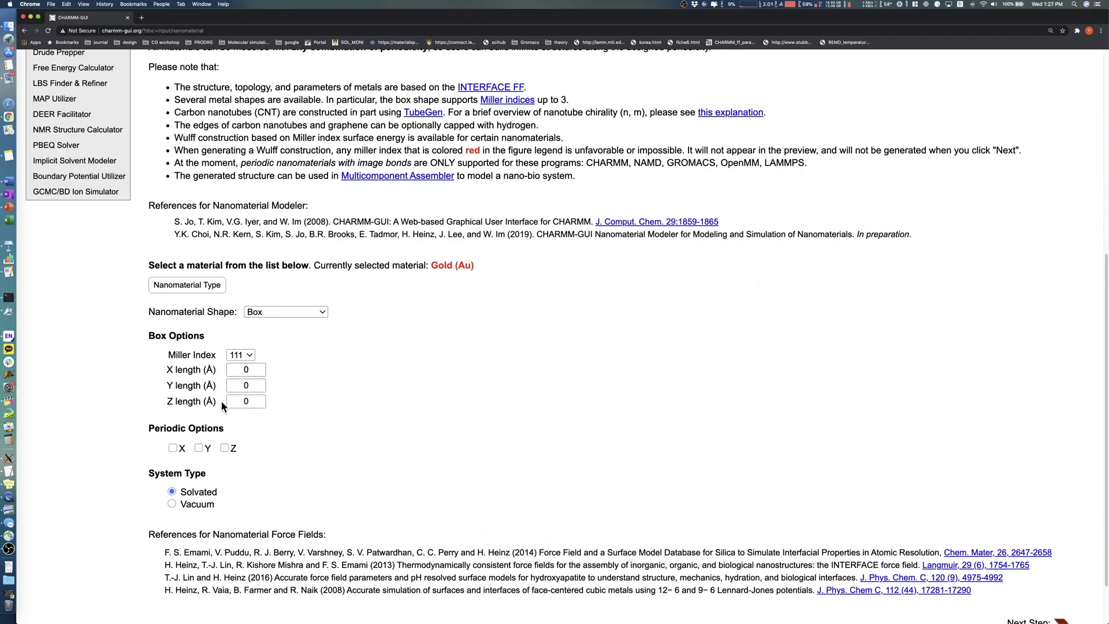
Size the box to X 50, Y 40, Z 30 Å and make it periodic in X and Y
click(242, 369)
text(5)
click(242, 385)
text(4)
click(242, 401)
text(3)
click(318, 437)
click(174, 449)
click(200, 450)
scroll(226, 475, down, 2)
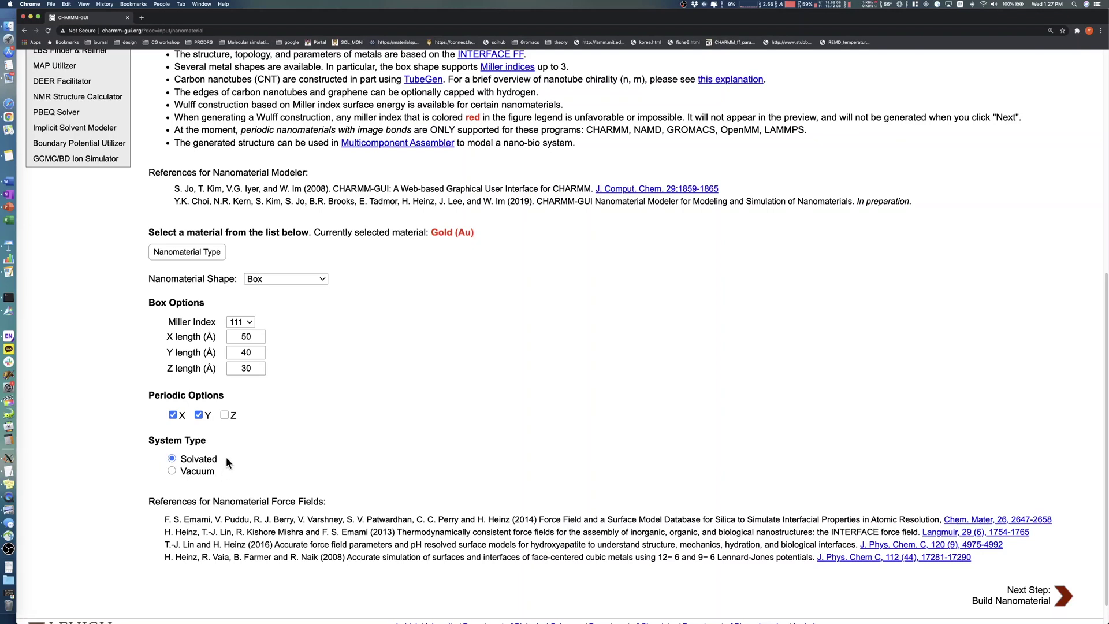
Build the gold box and rotate it in the 3D structure viewer to check it
click(1026, 598)
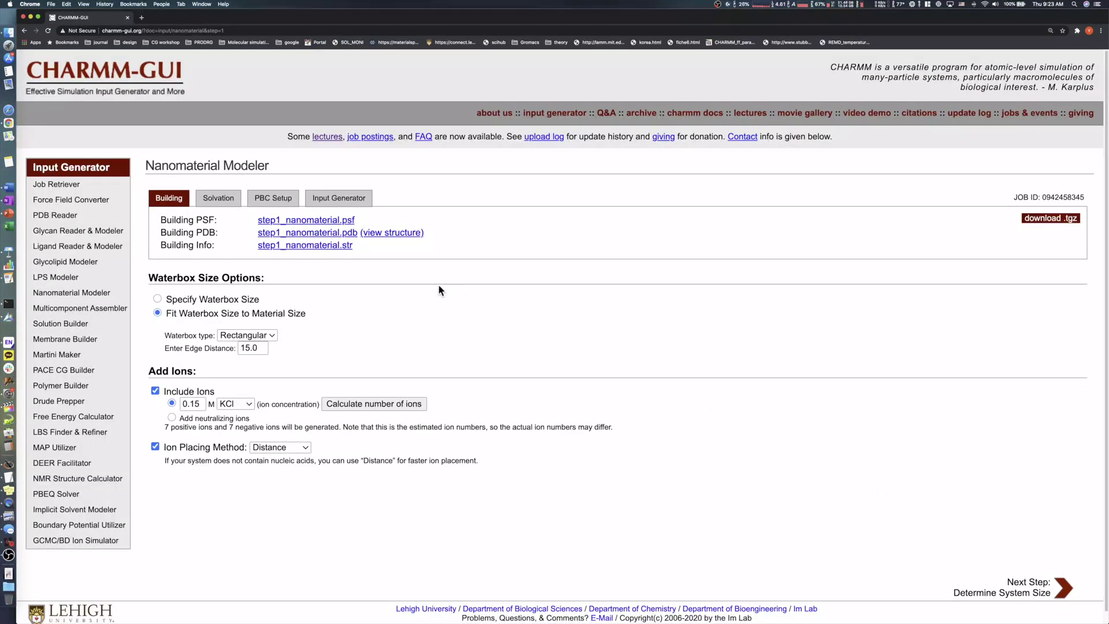
click(393, 233)
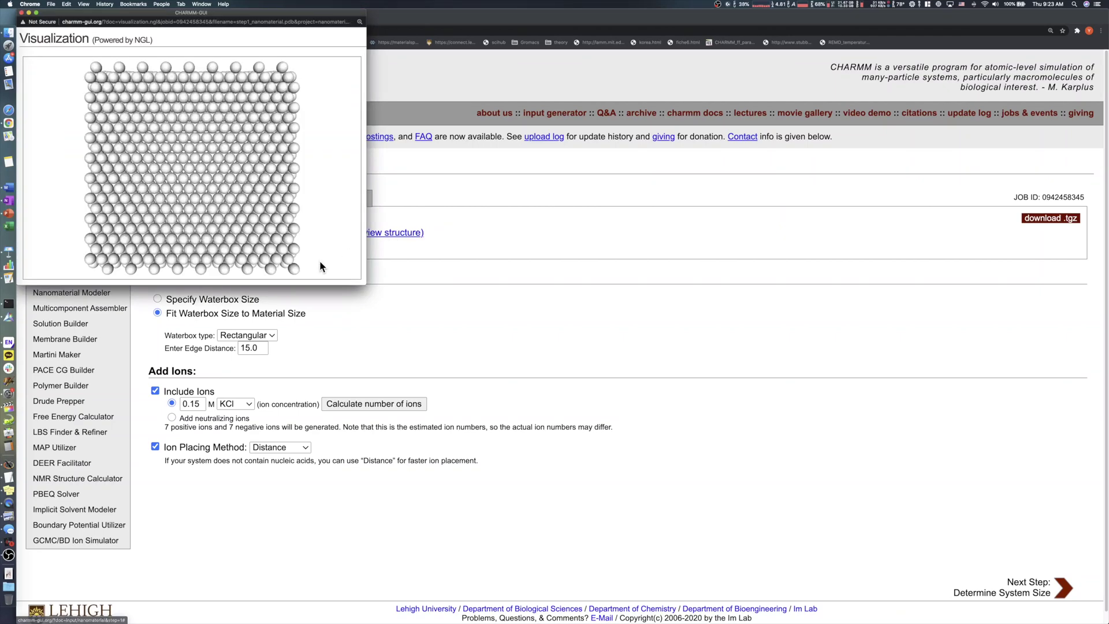
drag(302, 269, 262, 237)
click(22, 13)
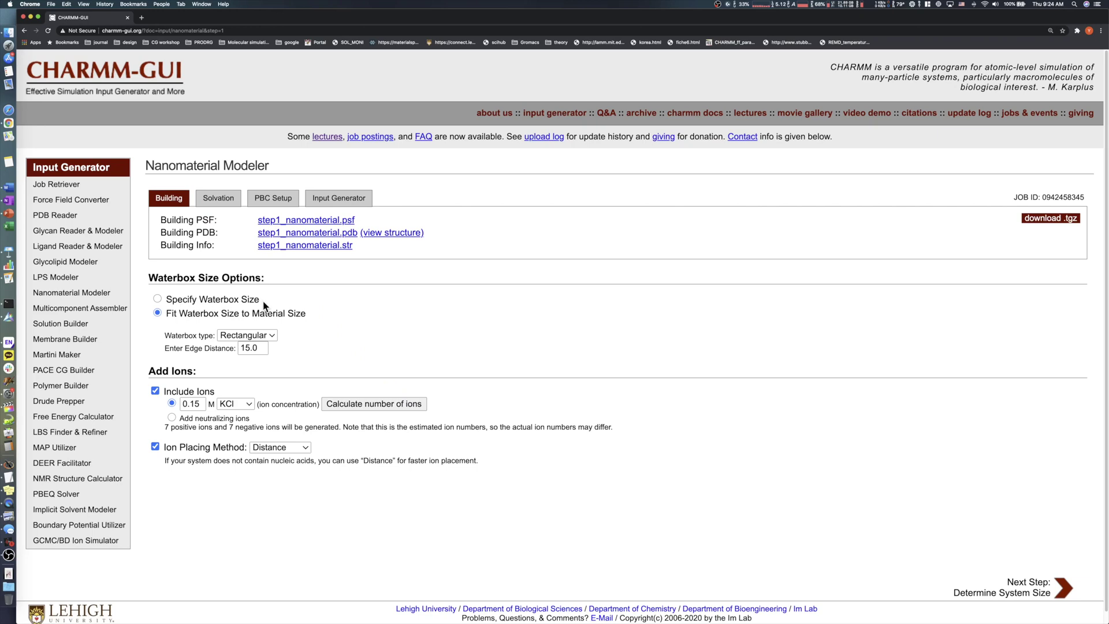
drag(166, 313, 306, 314)
Try a manually specified water box, dismissing the small-volume warning and enlarging Z to 55.32
click(324, 322)
click(157, 297)
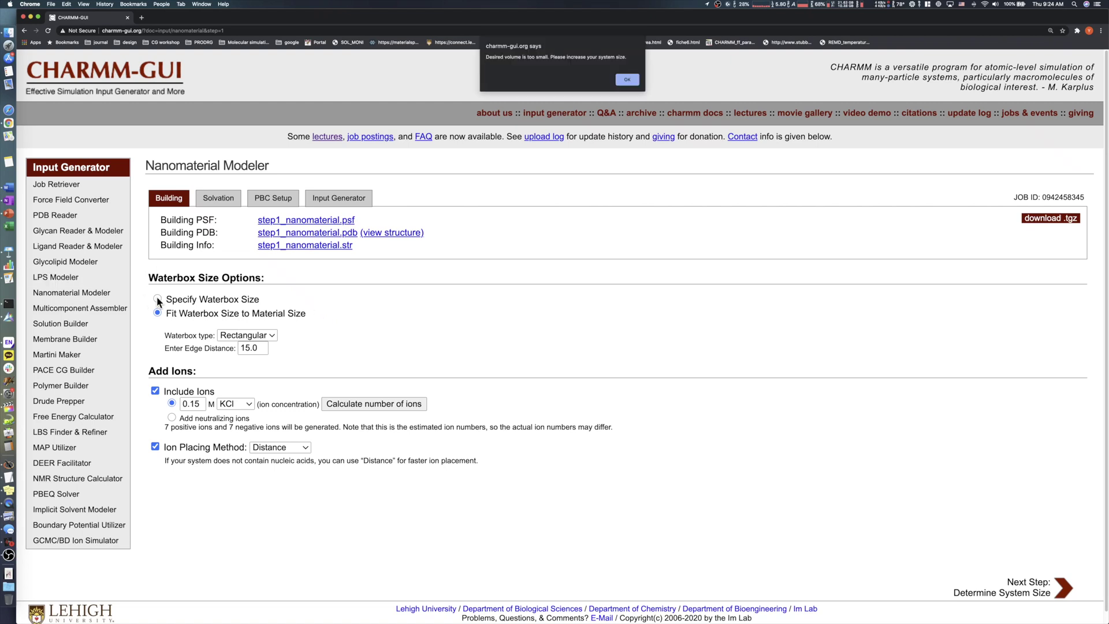
click(627, 81)
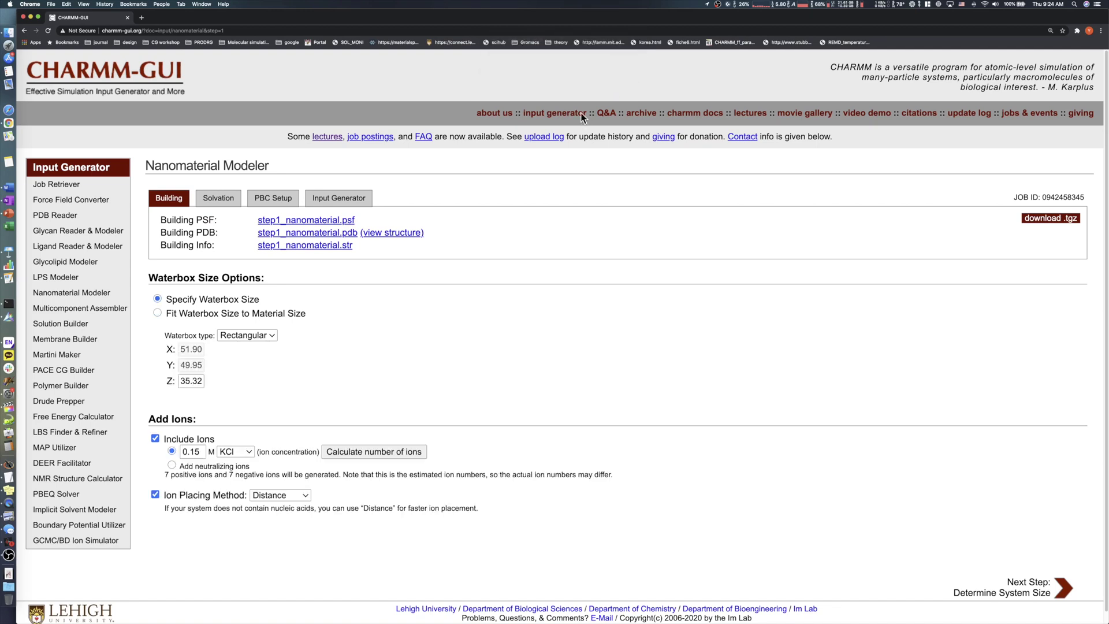
click(185, 381)
key(BackSpace)
text(5)
click(236, 391)
Return to a fitted water box with 10.0 Å edge distance and turn off extra ions
click(158, 312)
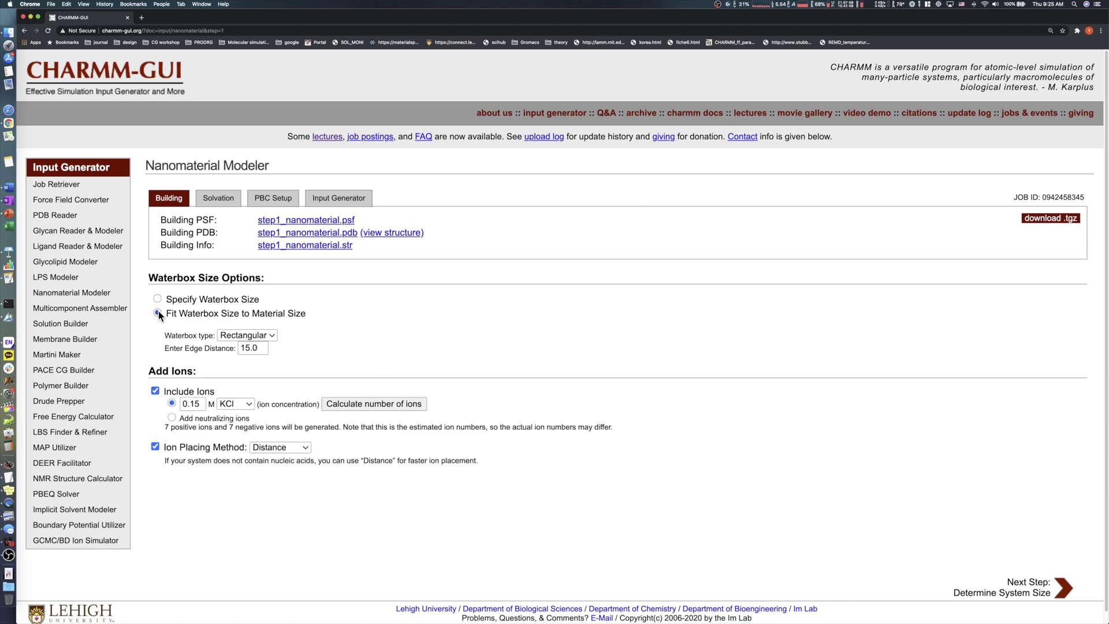
double_click(255, 350)
text(10.0)
click(329, 348)
click(155, 391)
Solvate the slab, inspect step2_solvator.pdb in 3D, and copy the job ID
click(1037, 588)
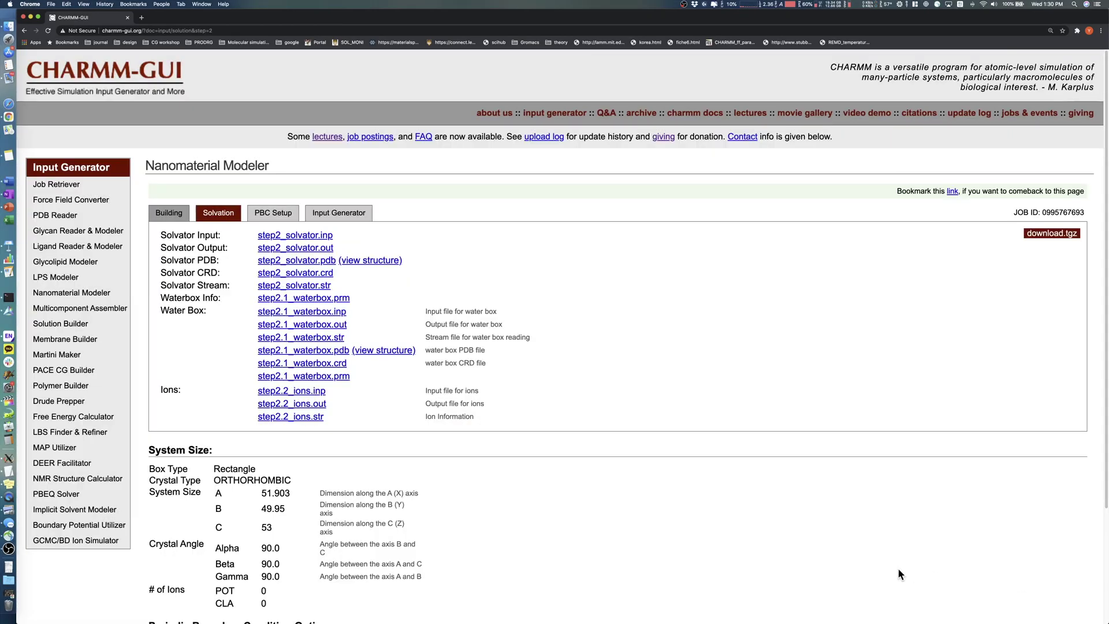
scroll(900, 574, down, 3)
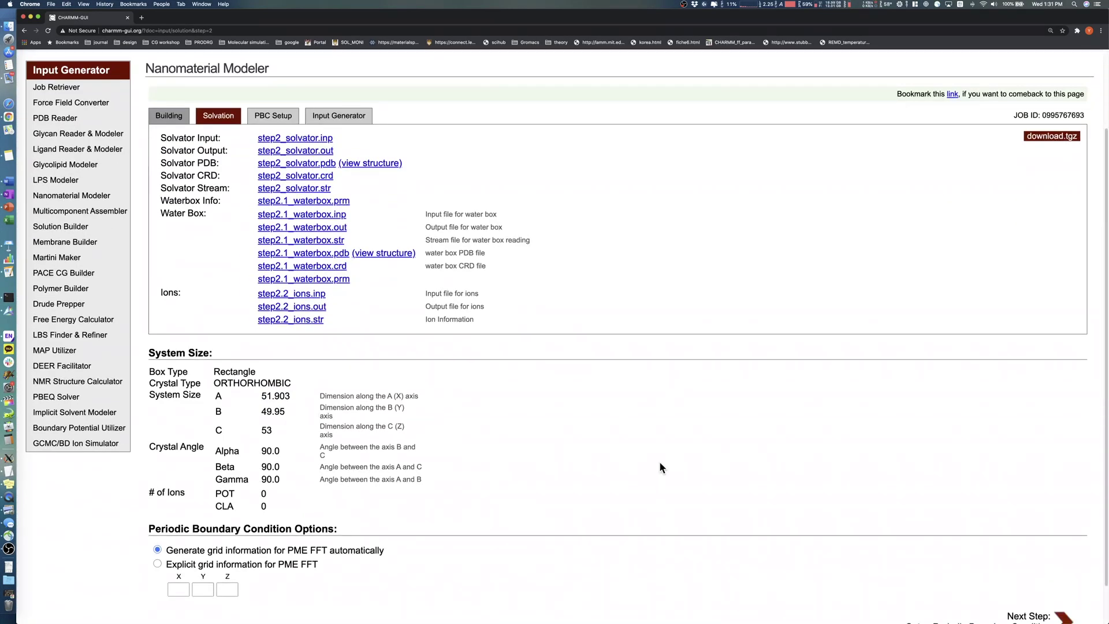
scroll(660, 462, down, 1)
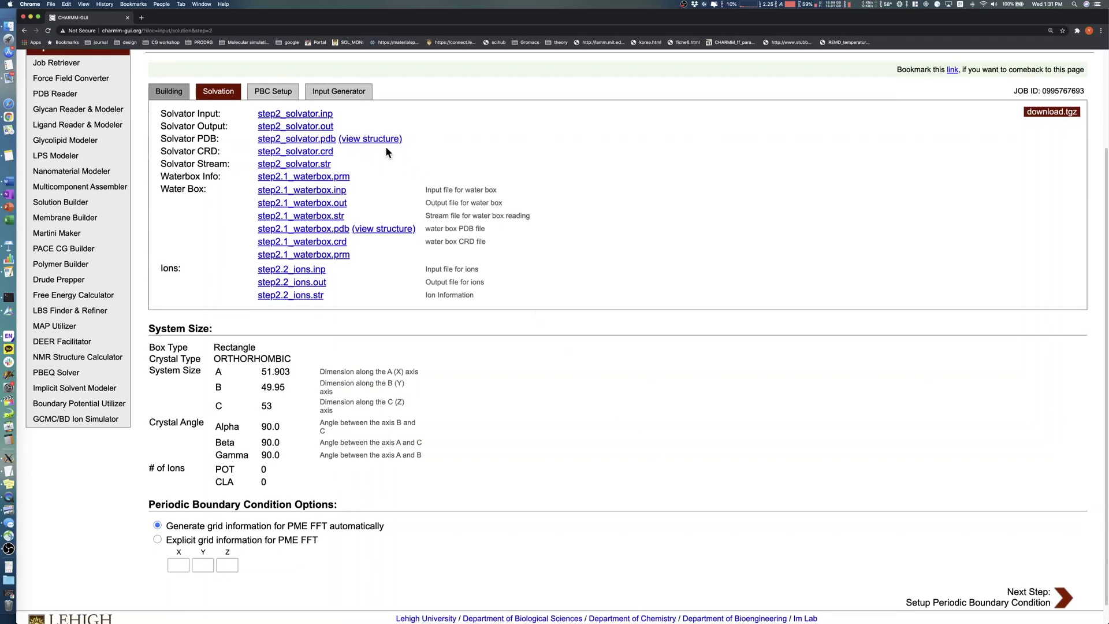
click(378, 140)
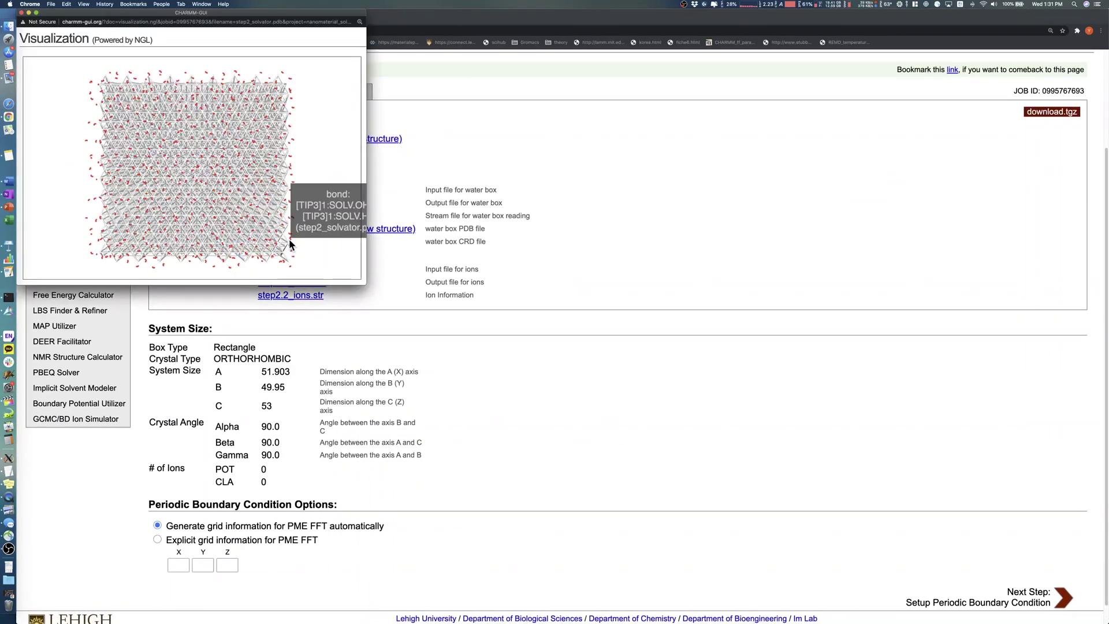
drag(332, 256, 310, 248)
click(22, 12)
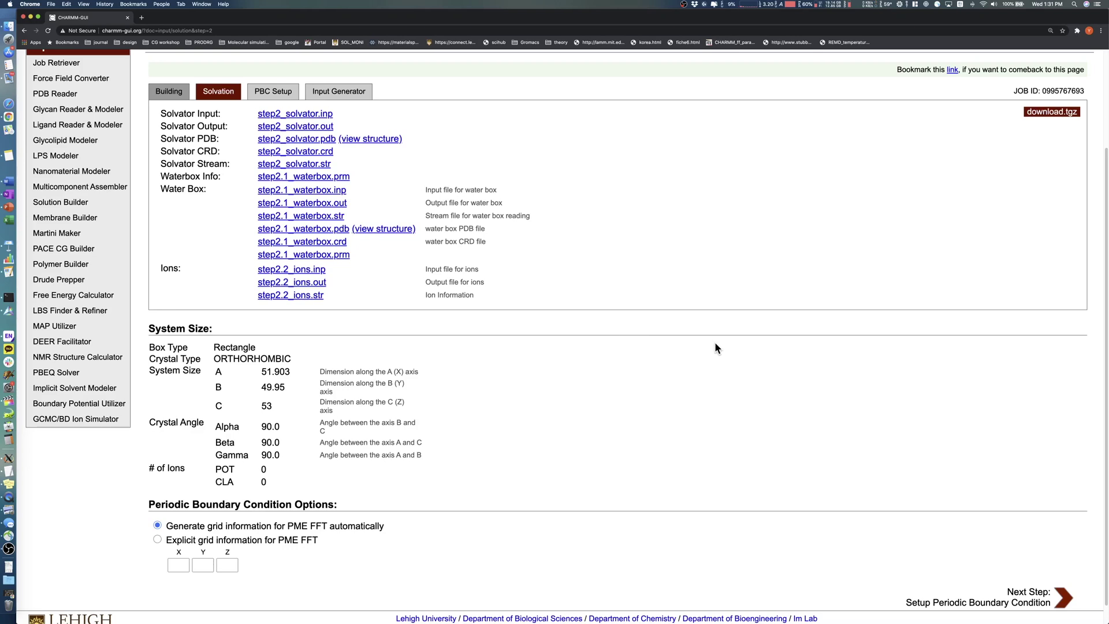
drag(1040, 91, 1088, 95)
key(super+c)
Retrieve the job with the pasted ID in Job Retriever and reopen solvation step 2
scroll(70, 72, up, 1)
click(69, 76)
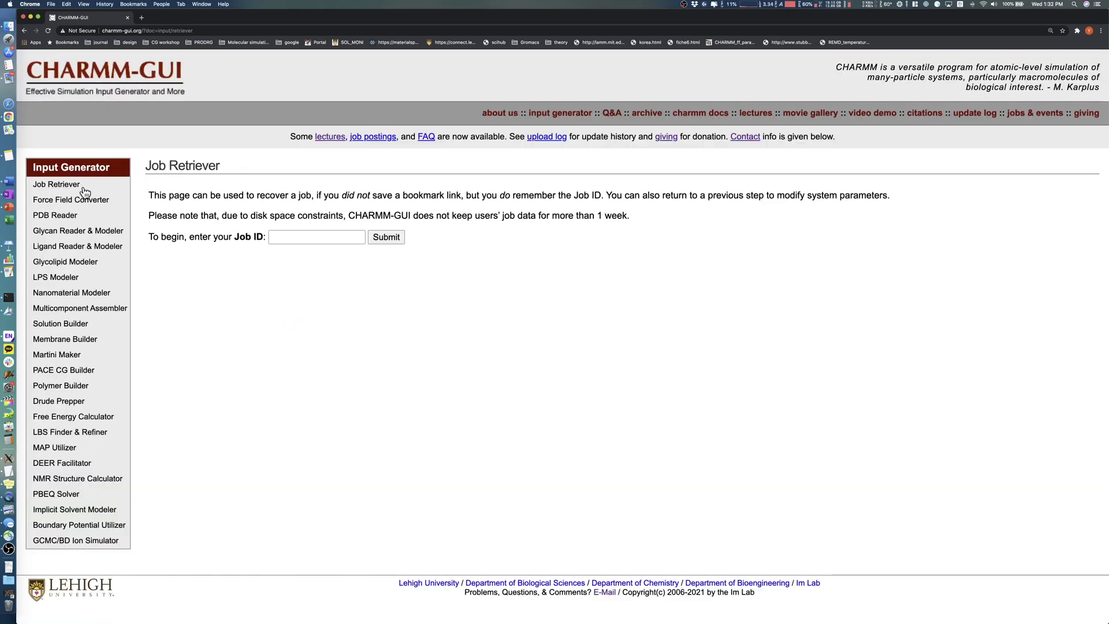
click(303, 238)
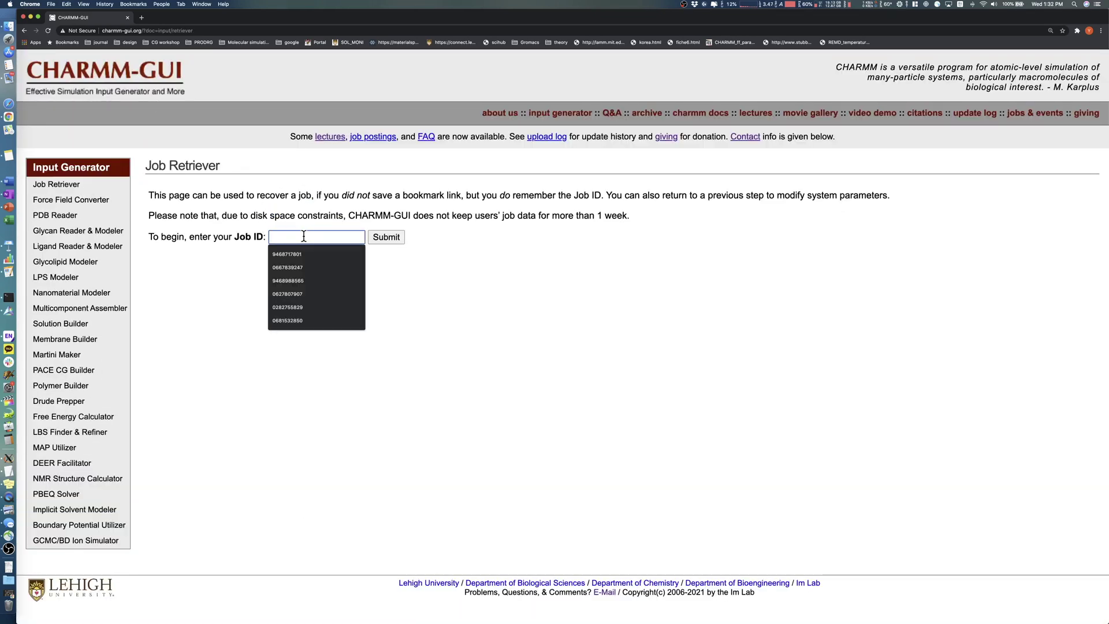
key(super+v)
click(385, 238)
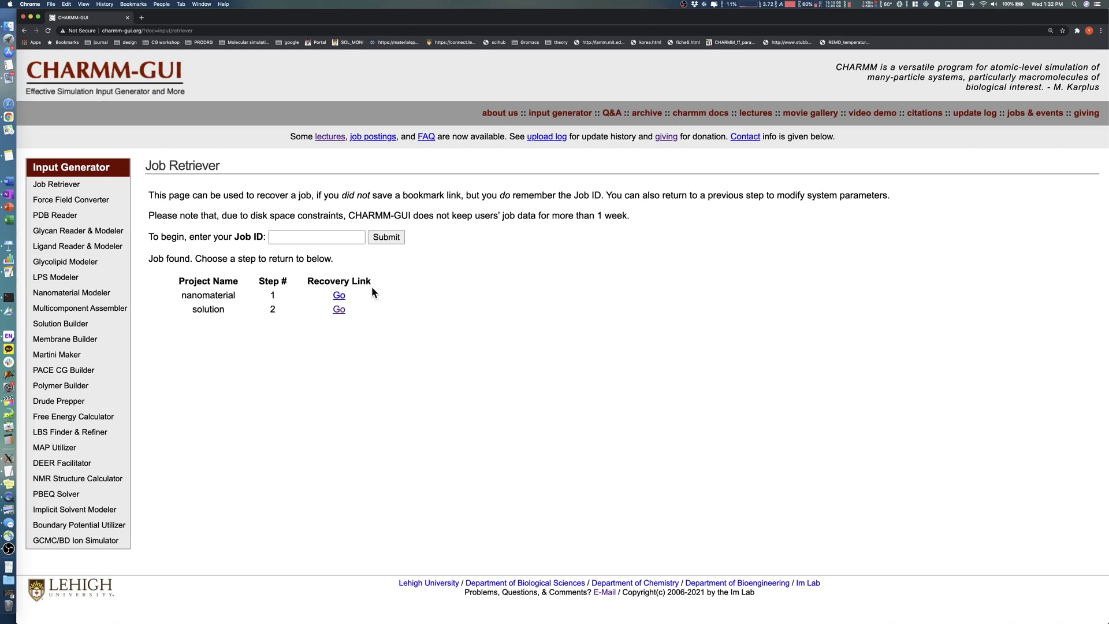
click(340, 311)
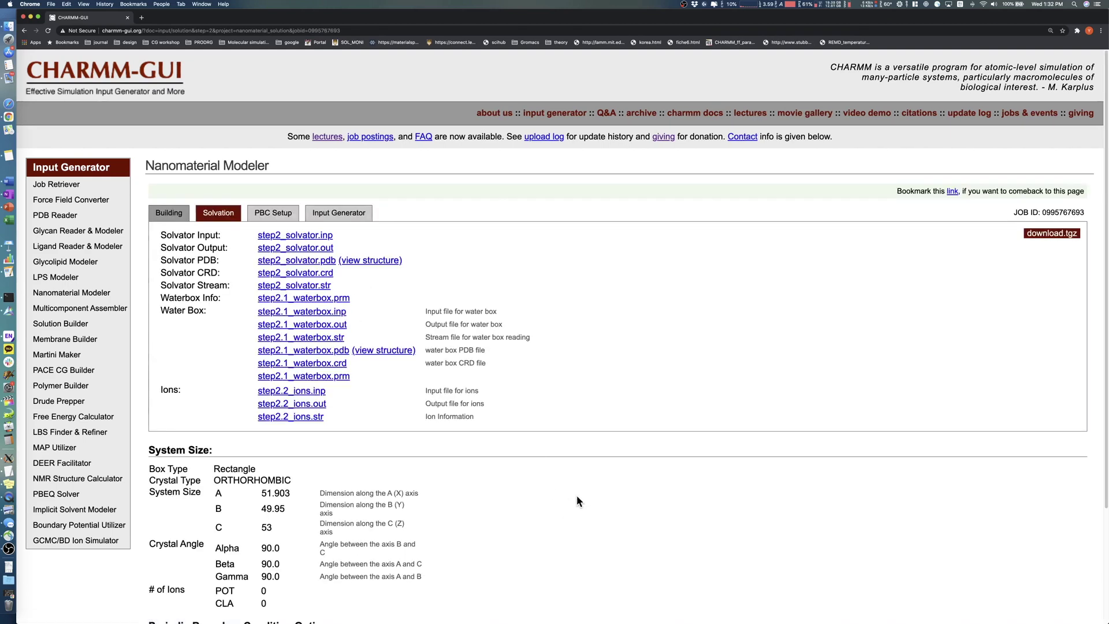
scroll(579, 493, down, 3)
scroll(580, 495, down, 1)
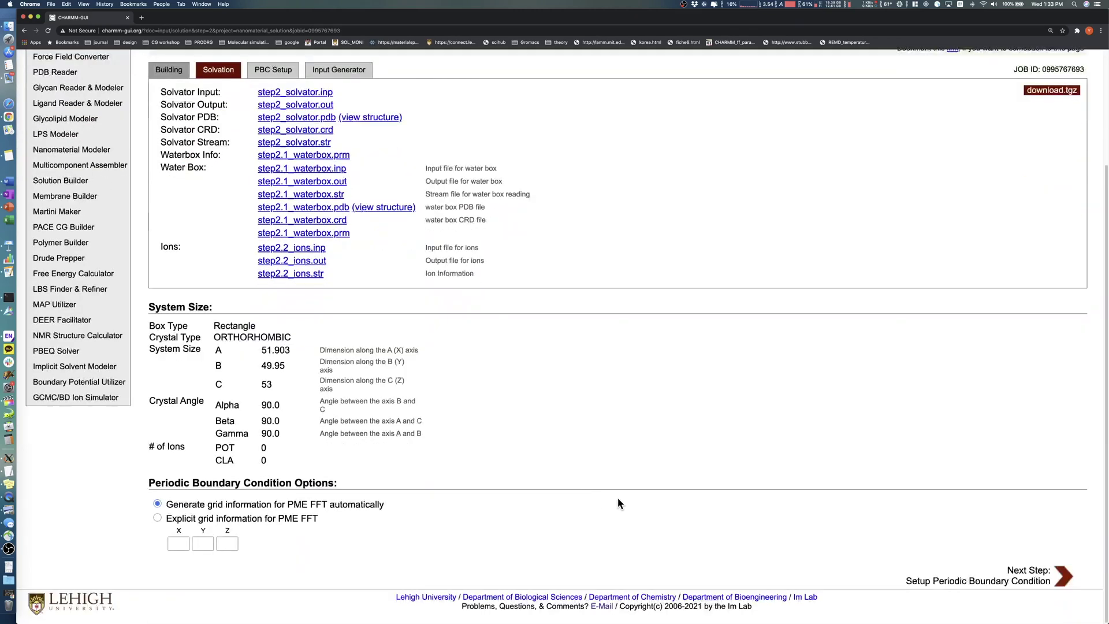
Pass periodic boundary setup, select NAMD, GROMACS and OpenMM, and generate the equilibration inputs
click(1025, 582)
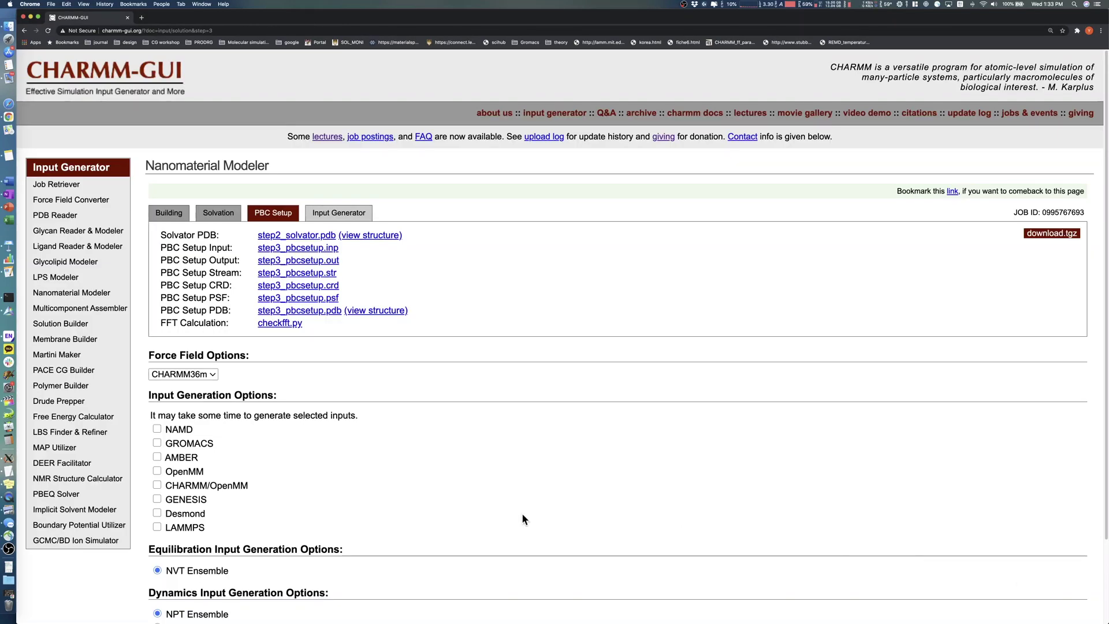
scroll(458, 497, down, 3)
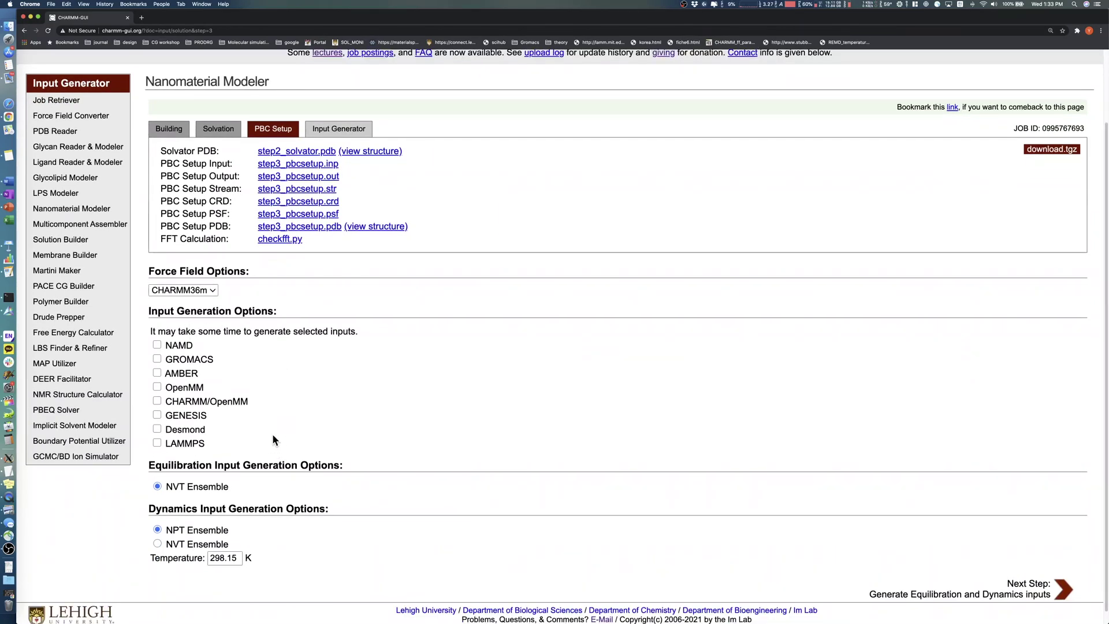
click(156, 345)
click(157, 359)
click(157, 387)
scroll(296, 562, down, 1)
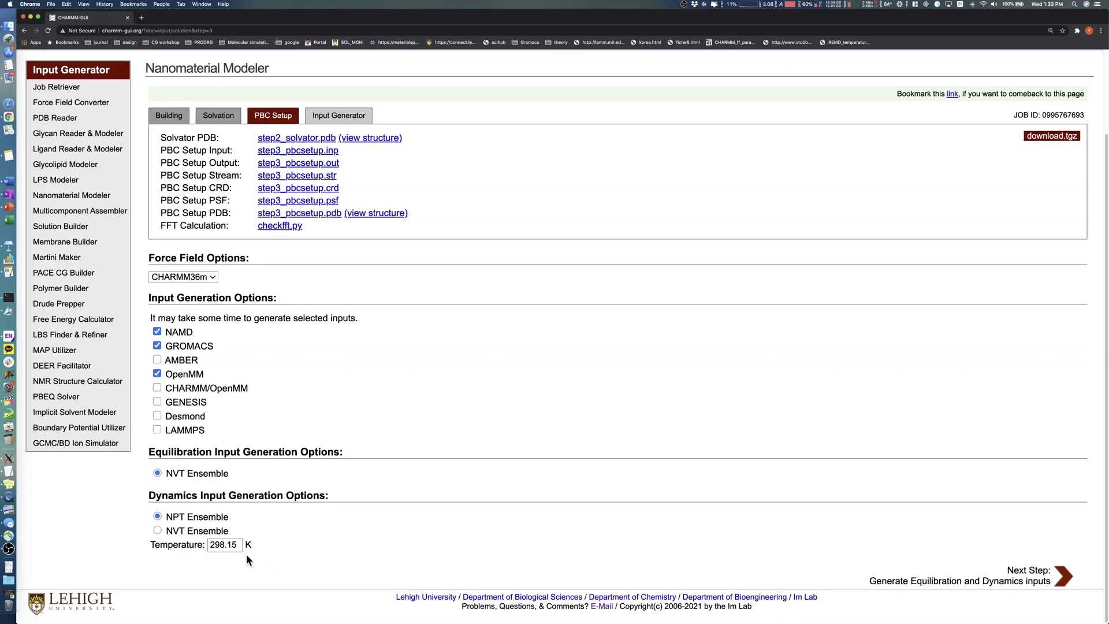
click(1031, 582)
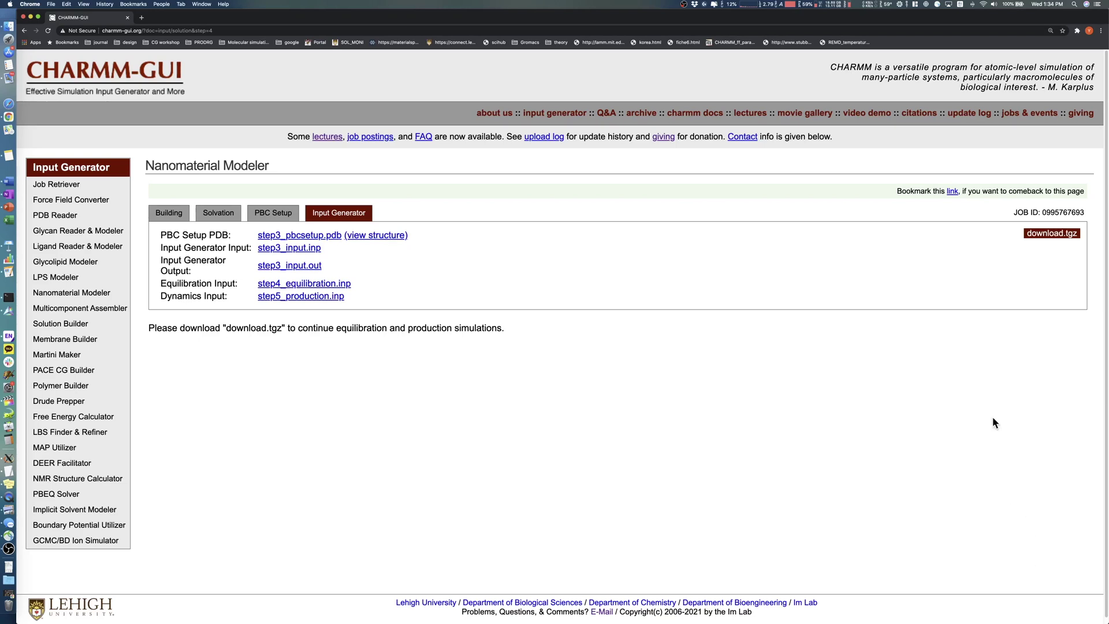
Download the job inputs and save them as charmm-gui.tgz
click(1053, 235)
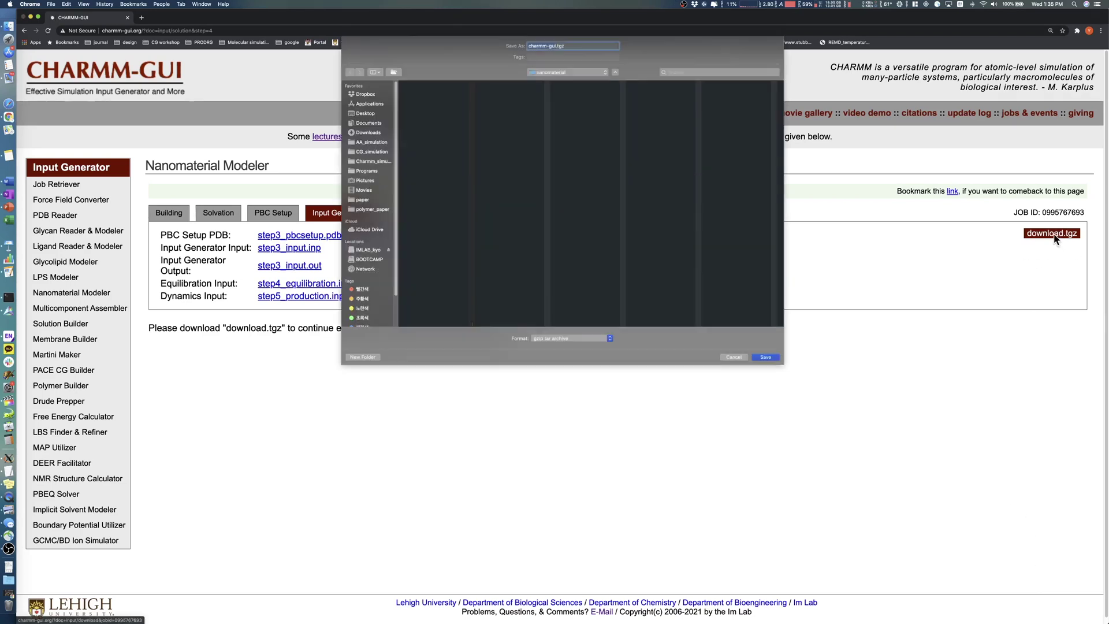
click(765, 357)
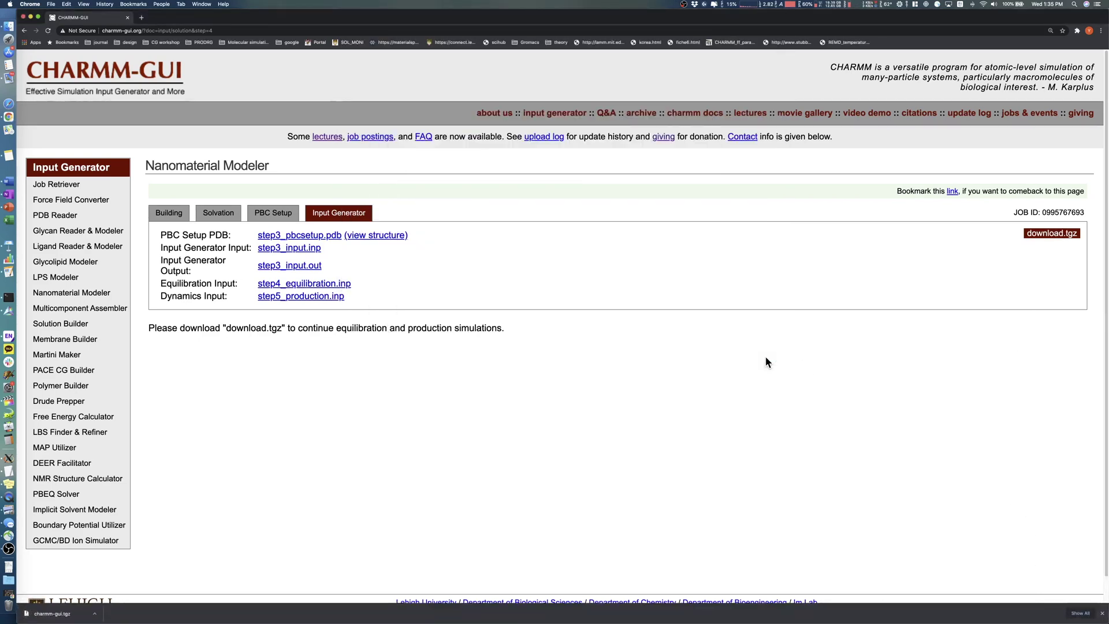
click(52, 613)
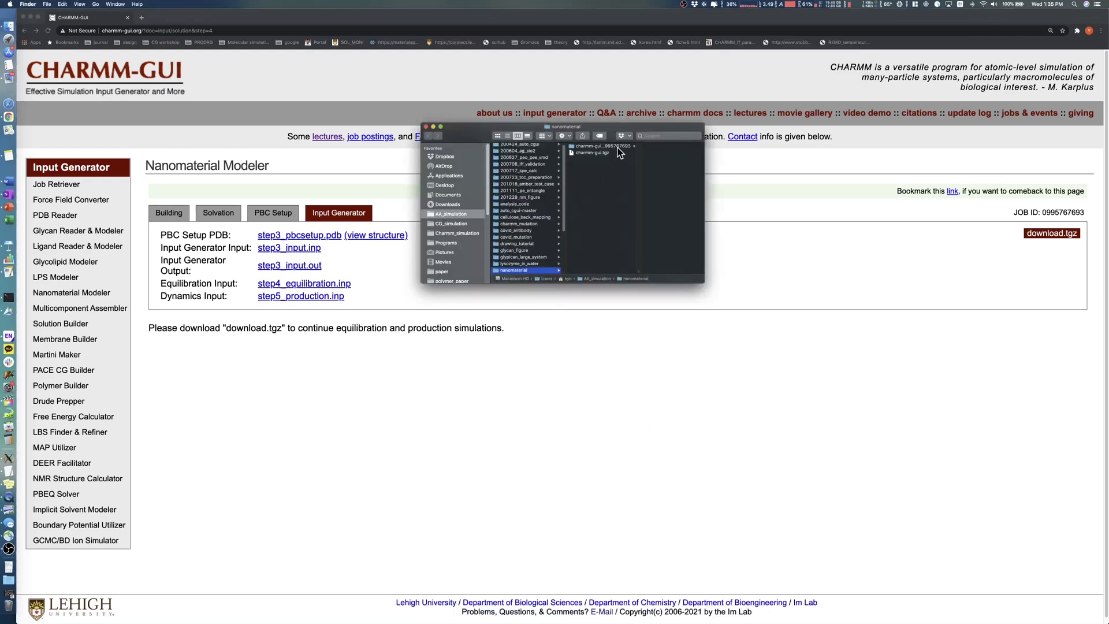
Read gromacs/README from the extracted folder in TextEdit, then close TextEdit and Finder
click(618, 147)
click(656, 154)
click(589, 147)
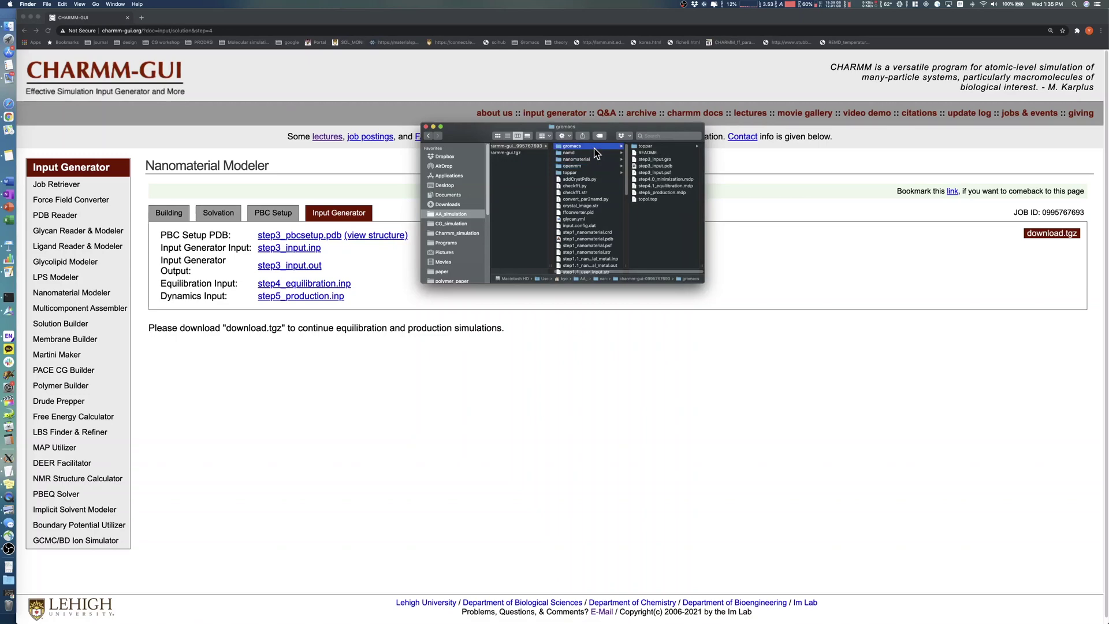
click(647, 153)
right_click(559, 153)
click(635, 160)
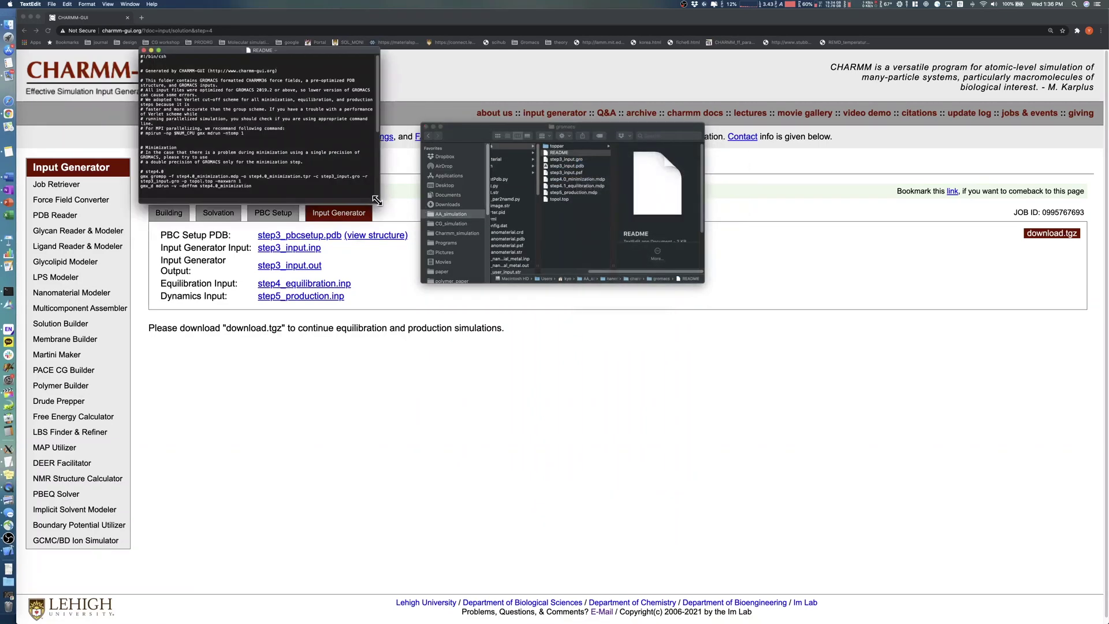
drag(377, 200, 622, 361)
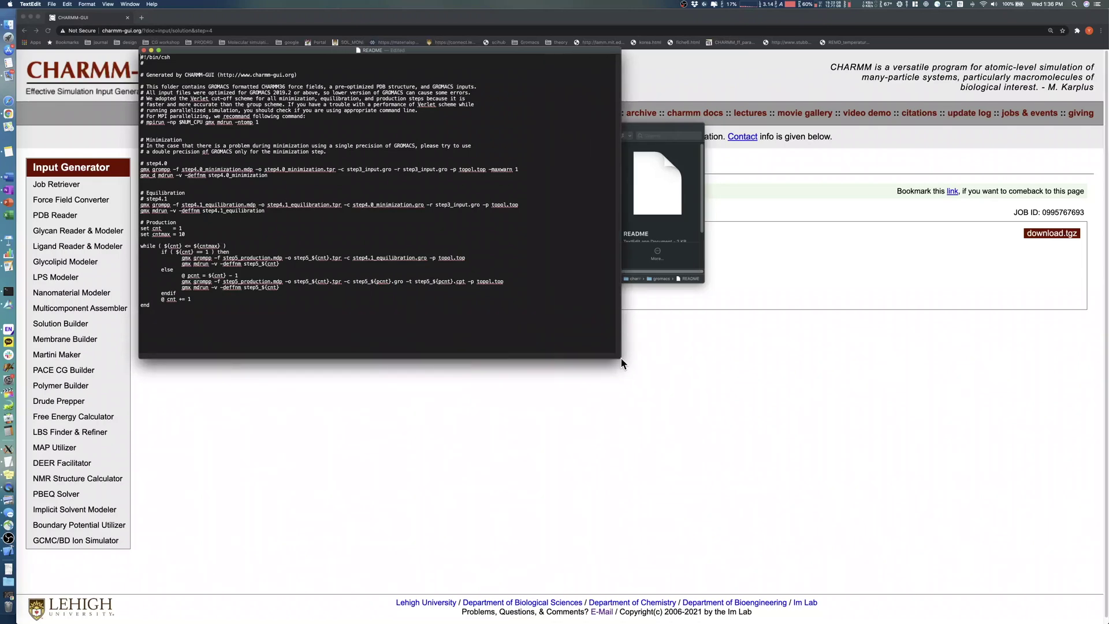
click(143, 51)
click(426, 126)
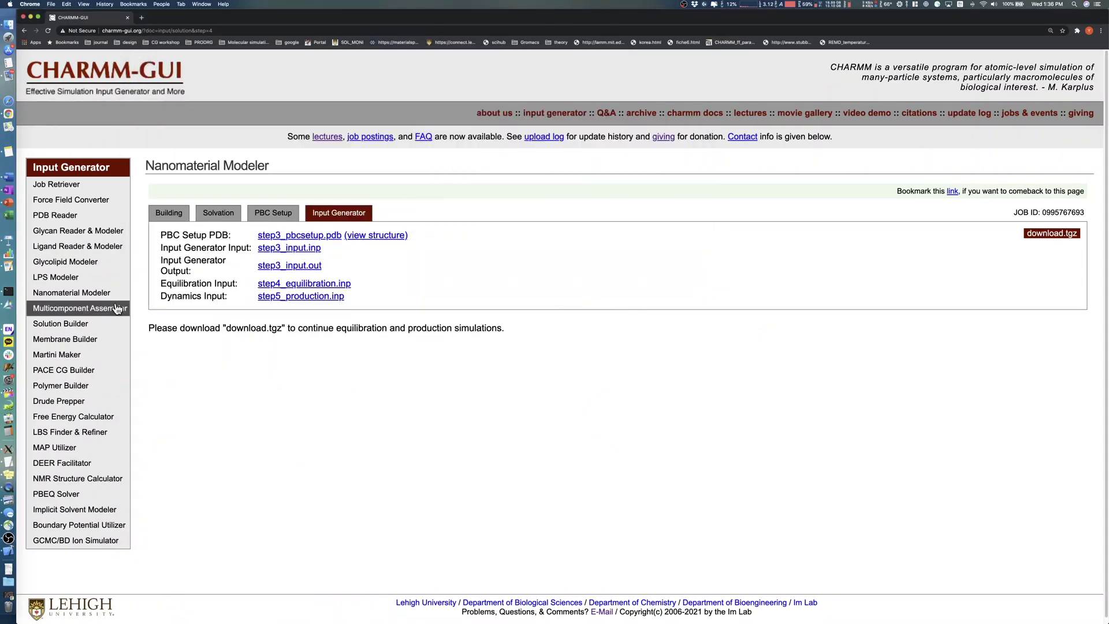
Start a new Nanomaterial Modeler job from the Input Generator sidebar
click(93, 295)
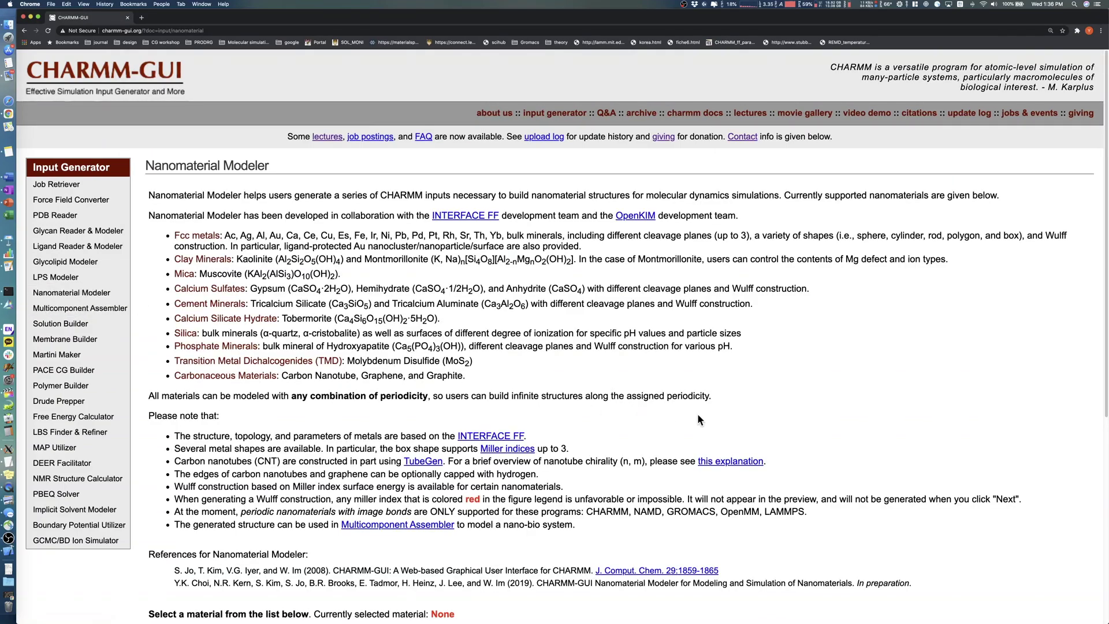
scroll(854, 408, down, 5)
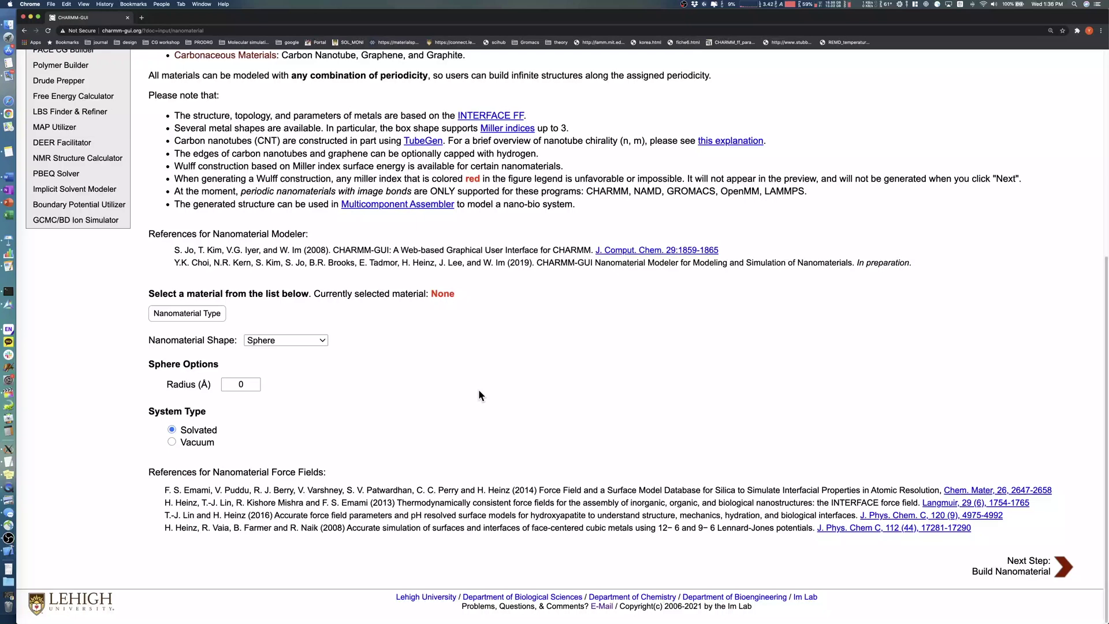
Choose Gold (Au) as the material with Wulff Construction as the shape
click(222, 311)
mouse_move(257, 312)
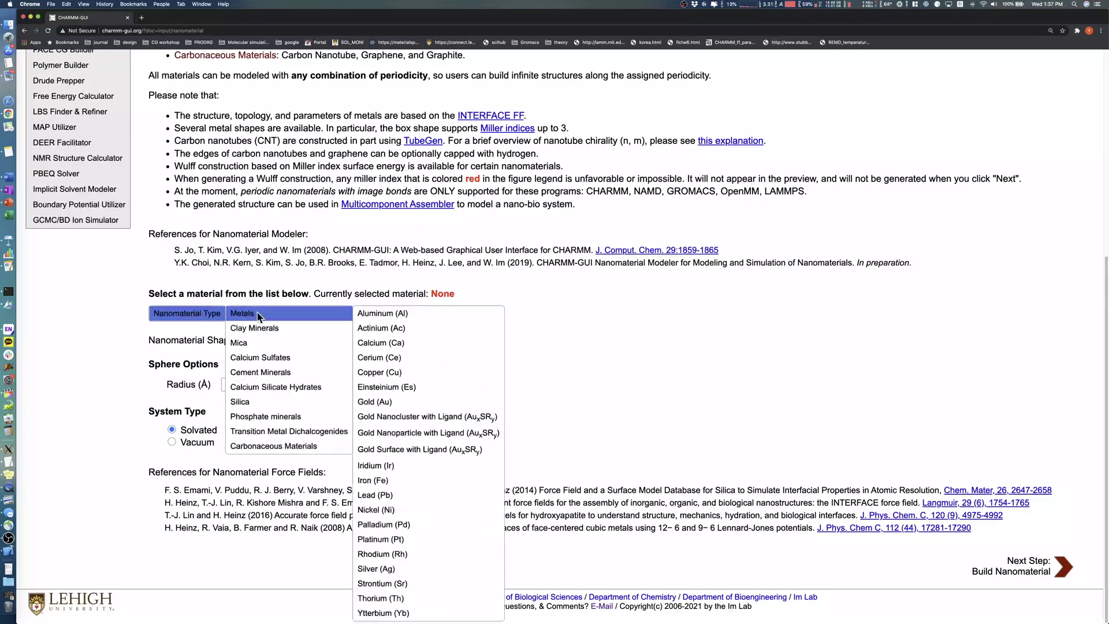
click(398, 401)
click(303, 342)
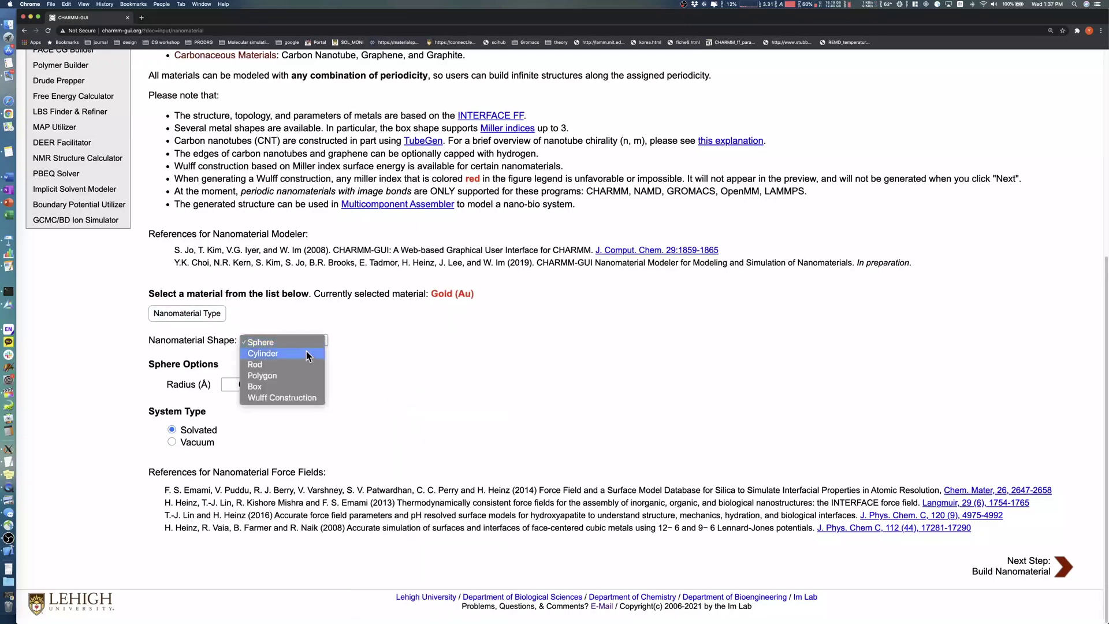
click(305, 396)
Set the nanoparticle radius to 30 Å
scroll(392, 390, down, 4)
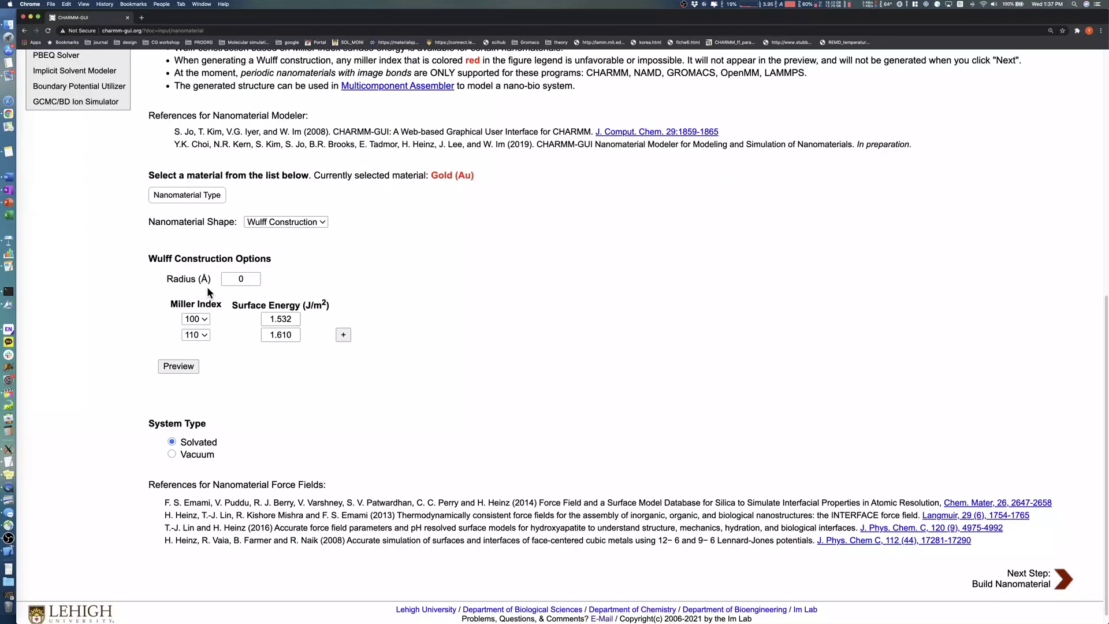
double_click(241, 279)
text(30)
click(309, 276)
Preview the gold Wulff shape, keeping 110 at surface energy 1.610 and no 111 facet
click(183, 370)
drag(380, 393, 524, 486)
click(201, 335)
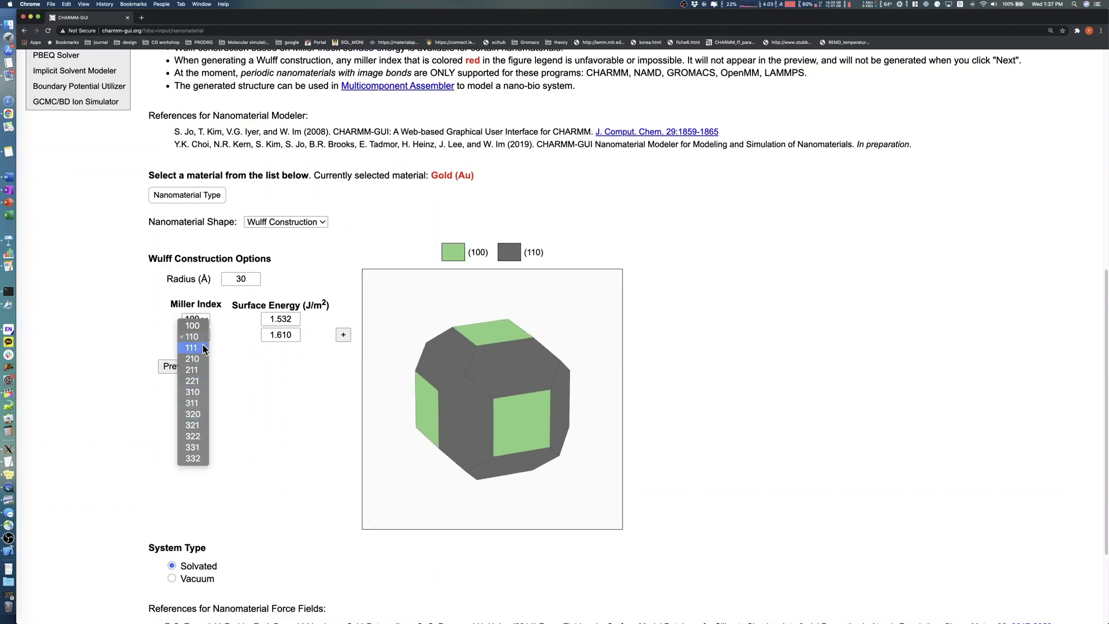
click(247, 359)
click(293, 334)
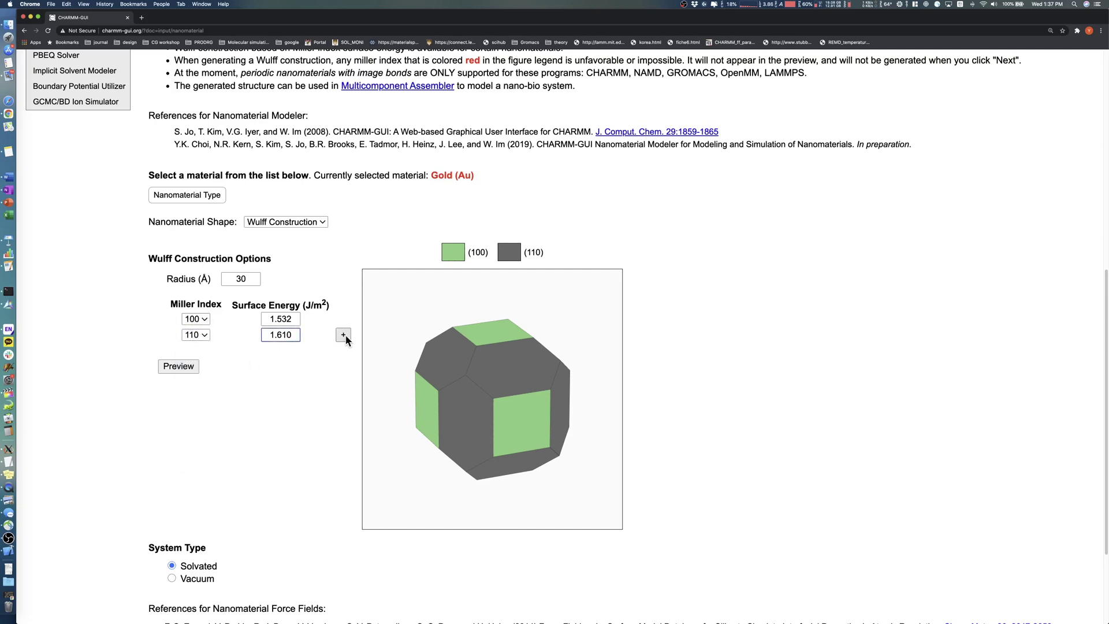
click(343, 335)
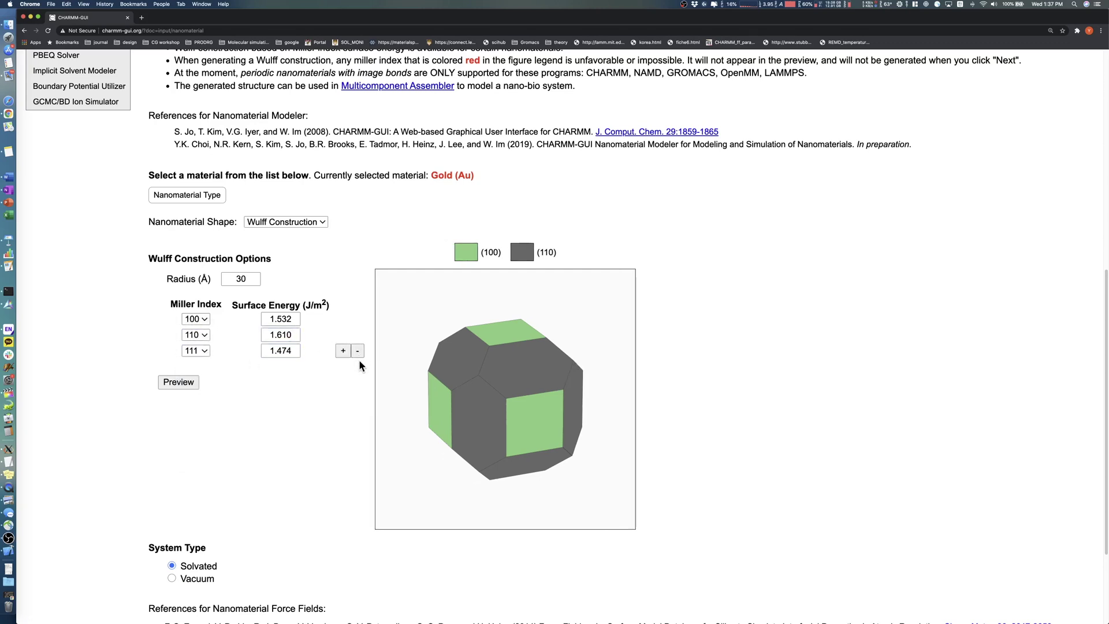
click(358, 351)
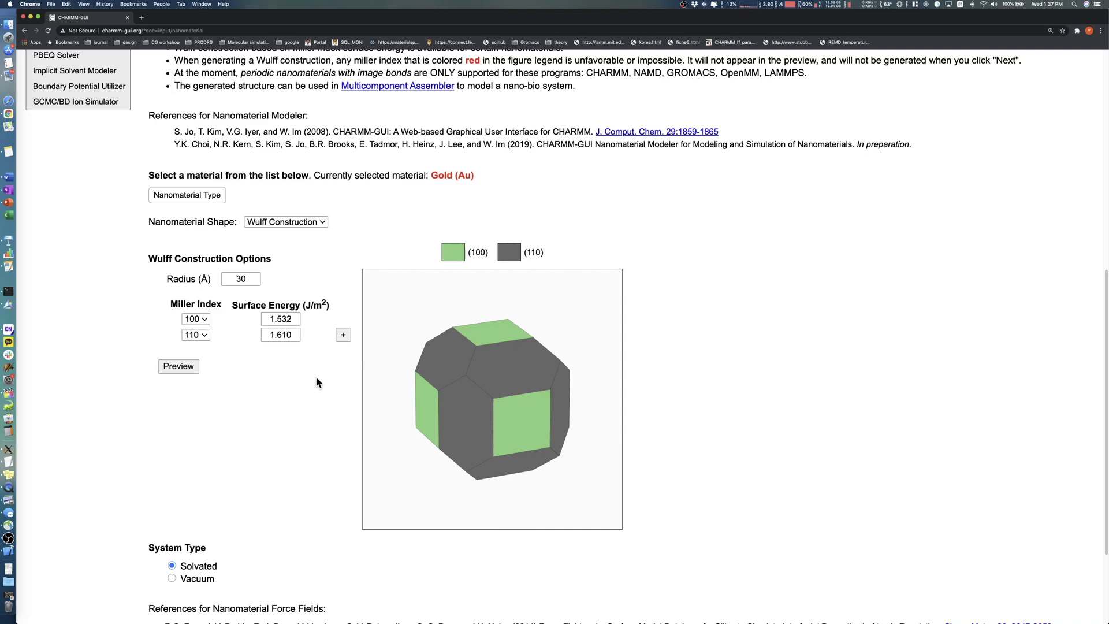
Switch the System Type to Vacuum and submit the nanoparticle build
scroll(316, 377, down, 1)
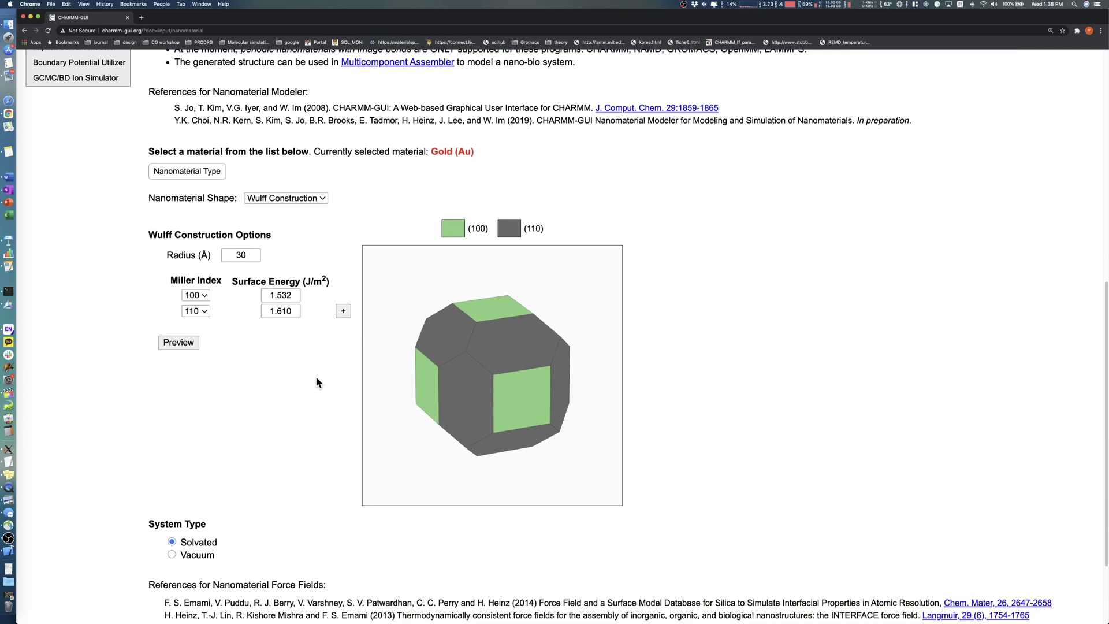
drag(409, 425, 513, 427)
scroll(295, 433, down, 4)
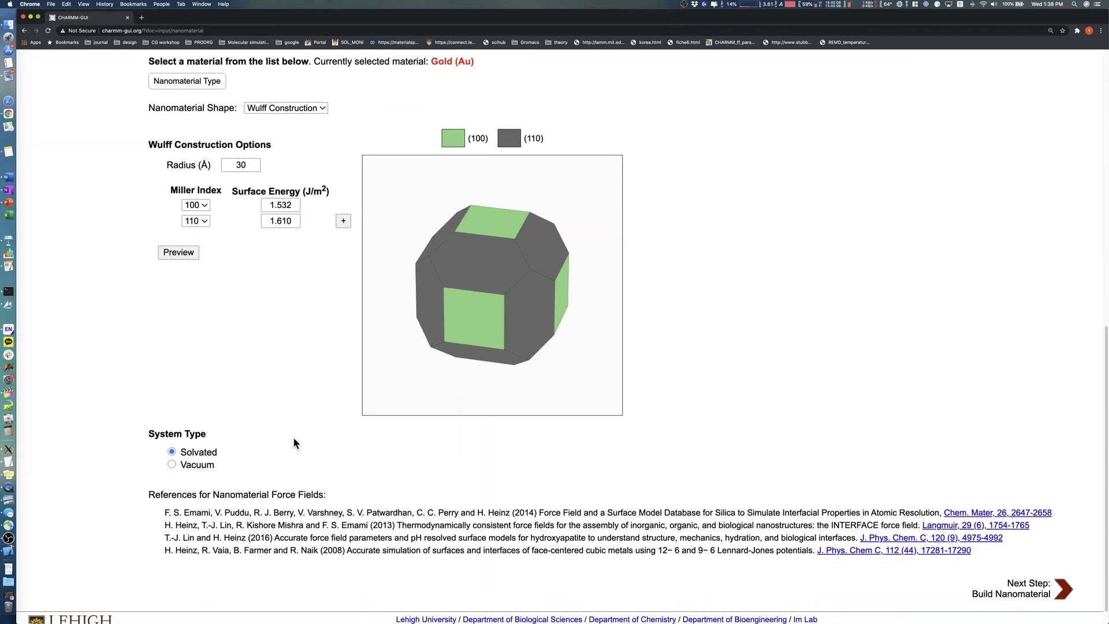
click(172, 464)
click(1036, 585)
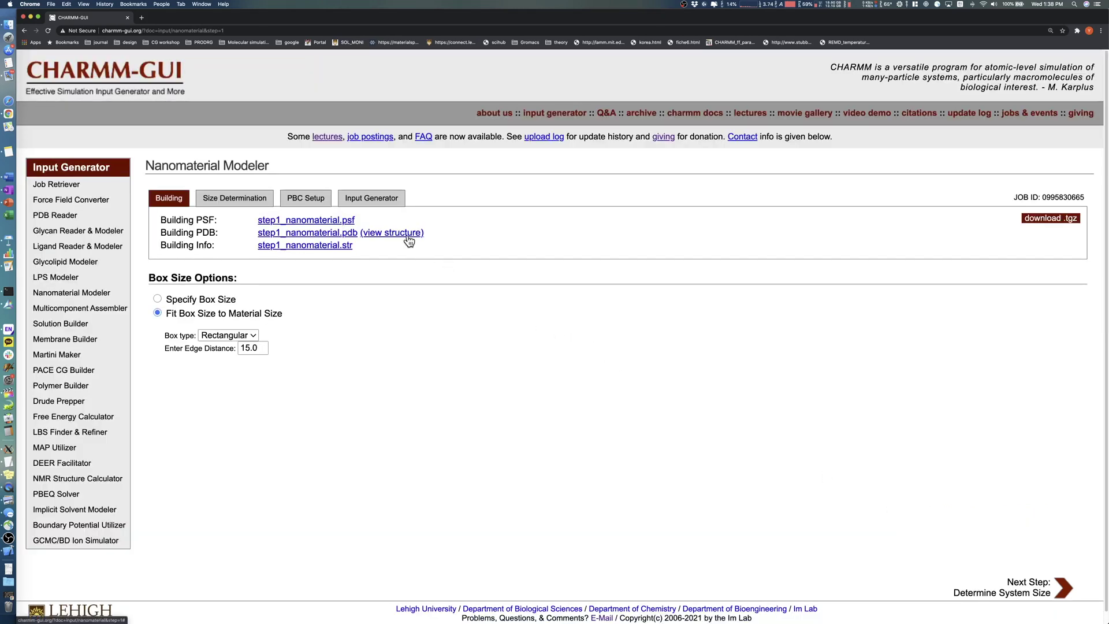
Inspect step1_nanomaterial.pdb in the NGL viewer, rotating the gold nanoparticle, then close the viewer
click(408, 233)
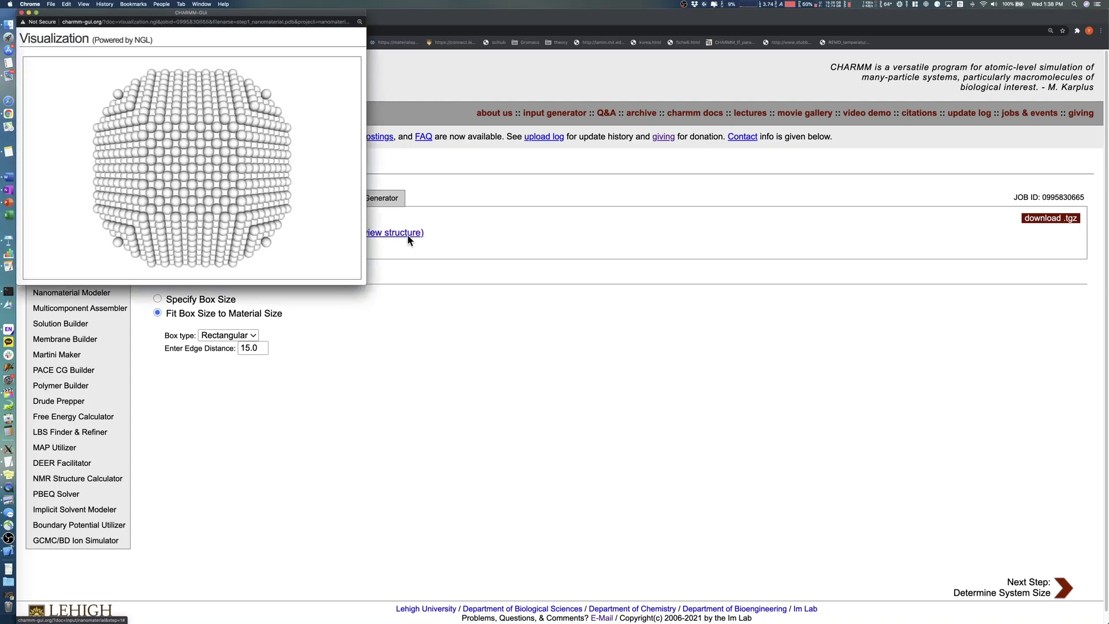
drag(280, 263, 254, 216)
click(21, 13)
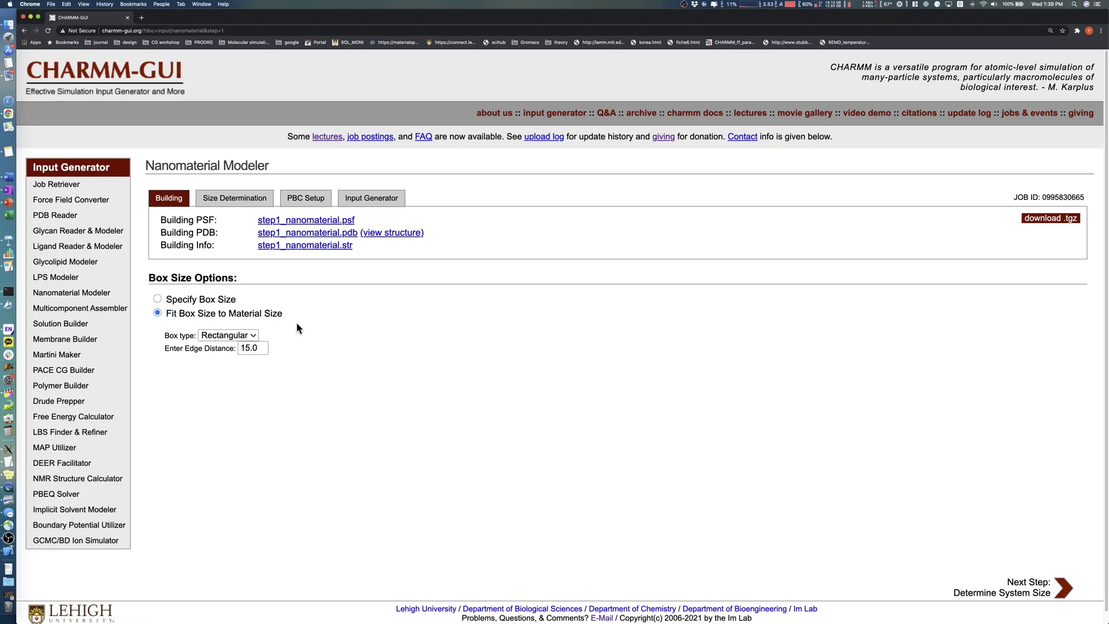
Use Specify Box Size with X, Y and Z all 67.09 Å and submit
click(156, 298)
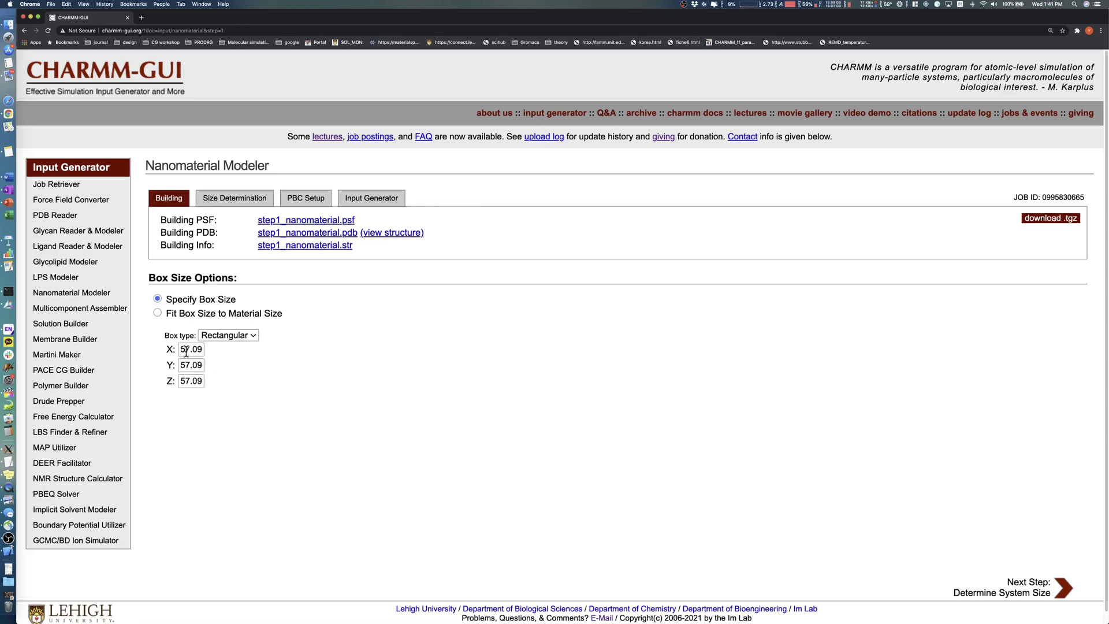
click(185, 350)
click(183, 366)
click(185, 380)
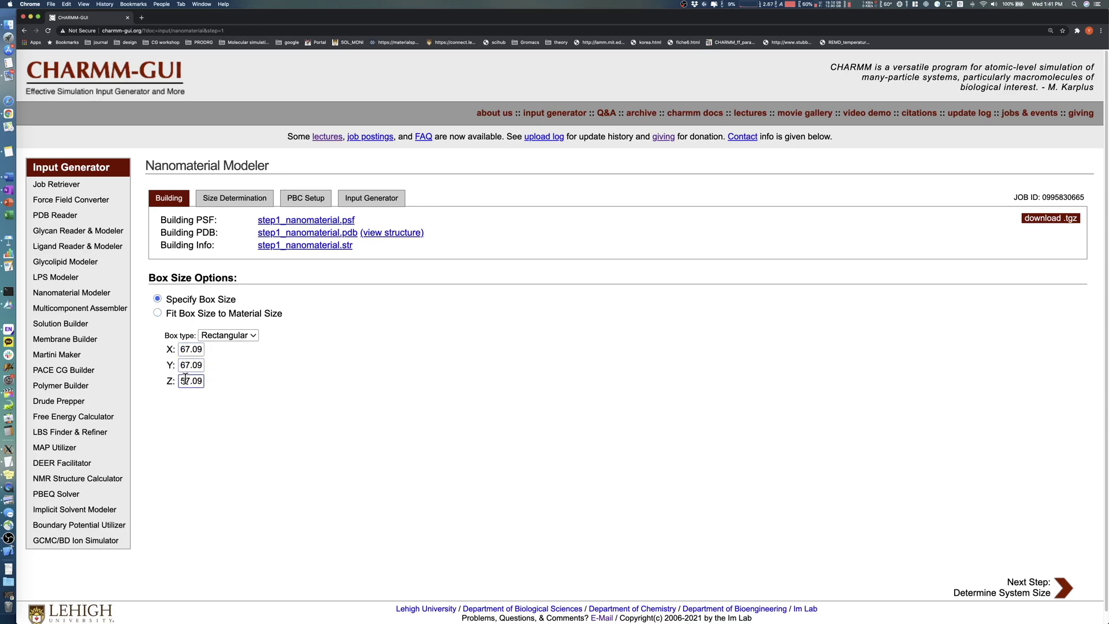
click(260, 397)
click(1026, 591)
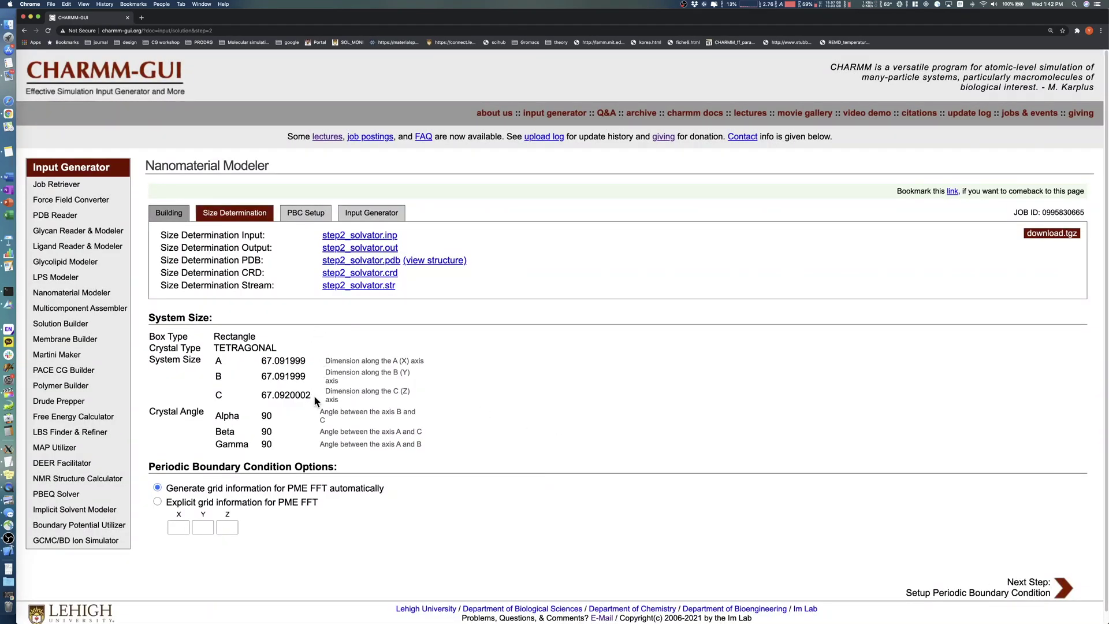
Accept the tetragonal 67.09 Å box with automatic PME FFT grid and proceed to PBC setup
click(1015, 597)
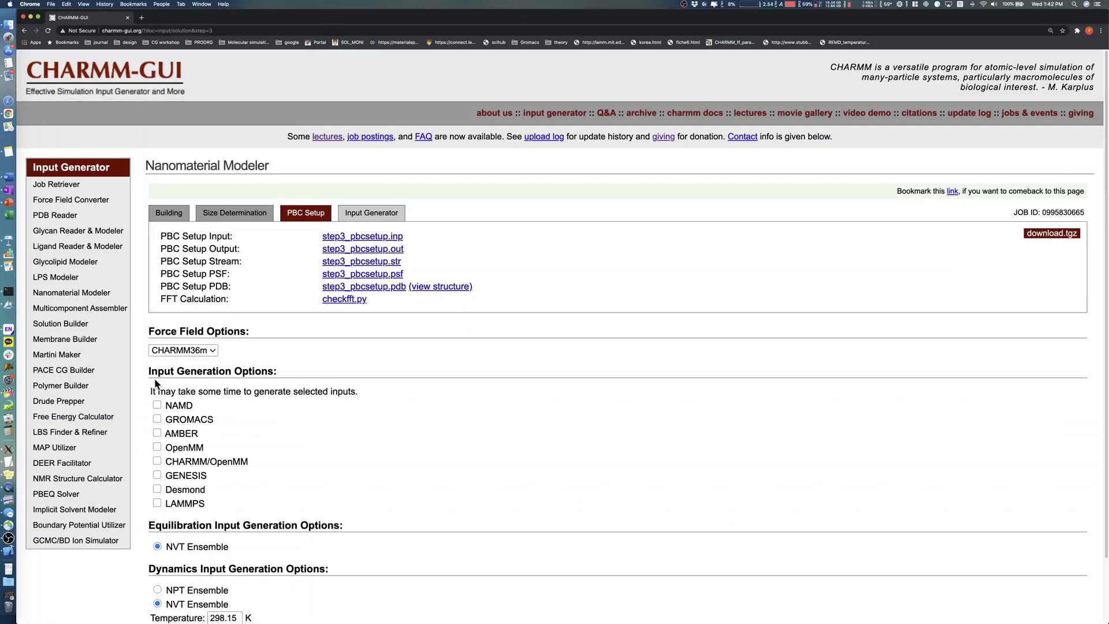
Tick GROMACS under Input Generation Options and generate the equilibration and dynamics inputs
scroll(306, 429, down, 3)
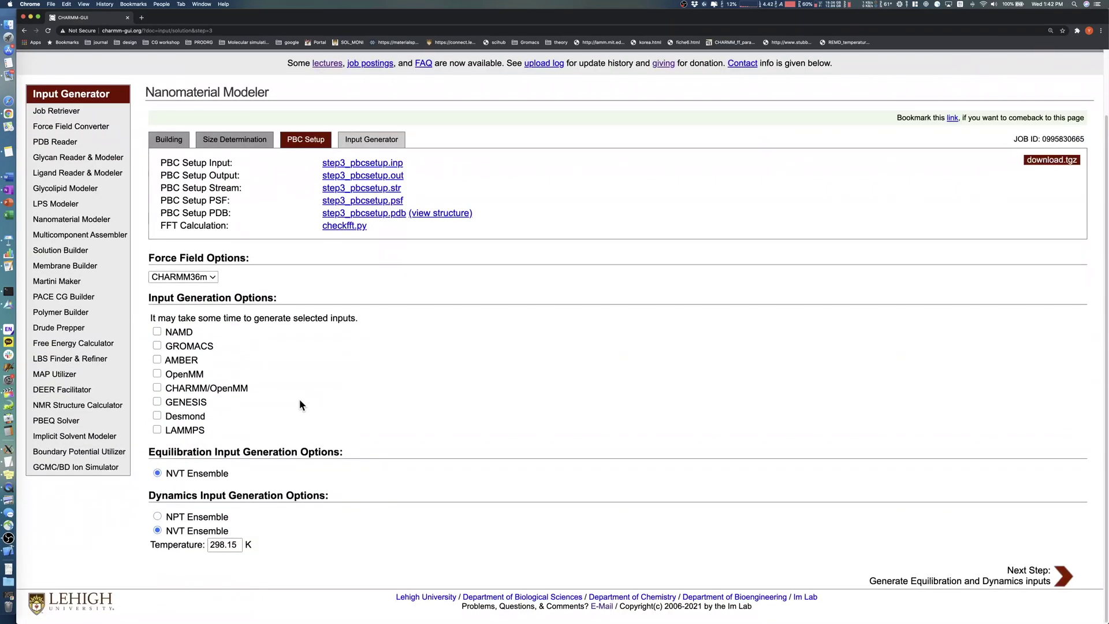
click(156, 346)
click(1011, 577)
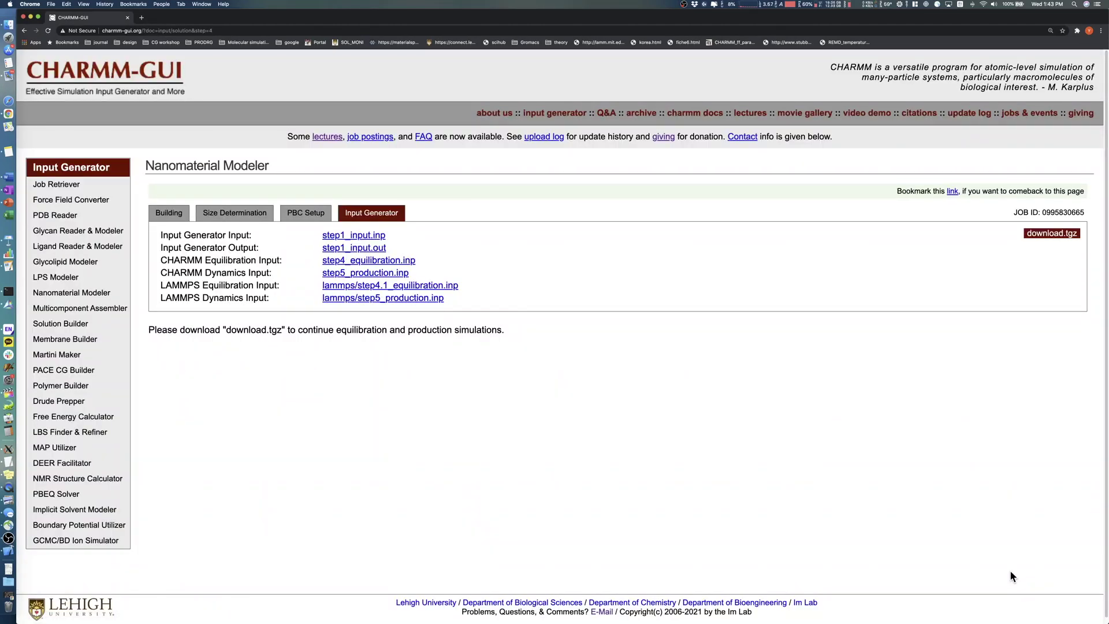
Download the nanoparticle job's archive as charmm-gui (1).tgz and open it
click(1058, 239)
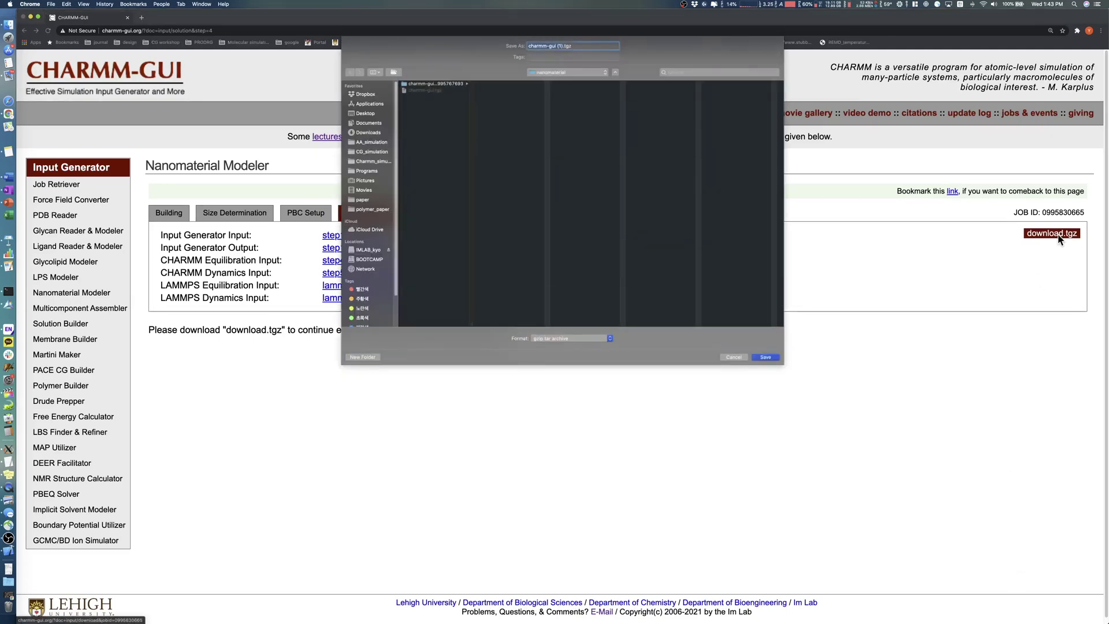
click(766, 357)
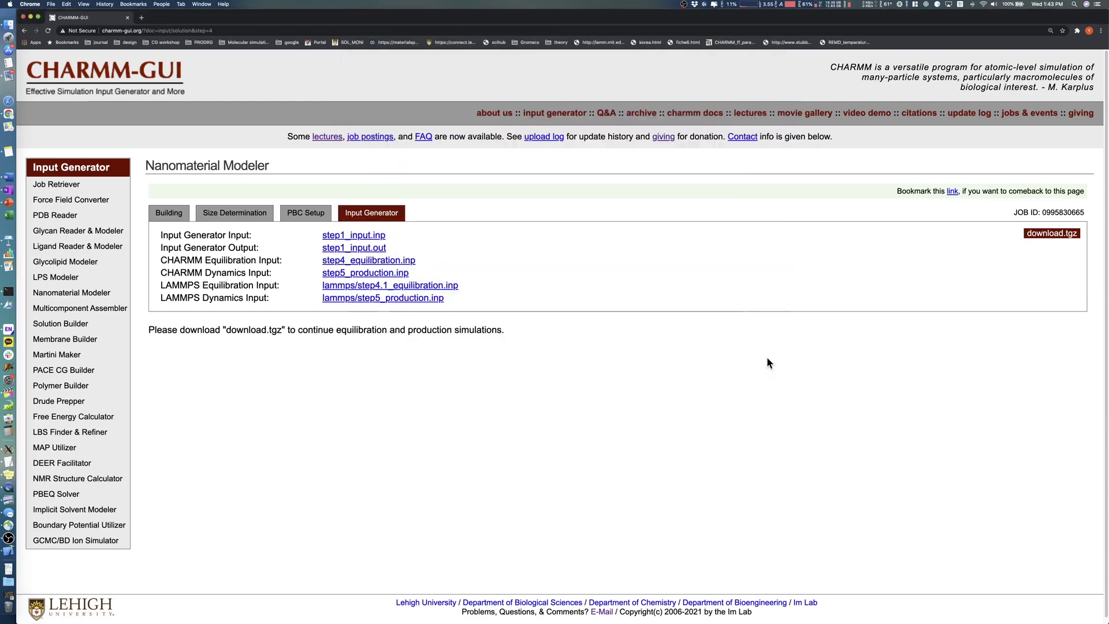
click(67, 615)
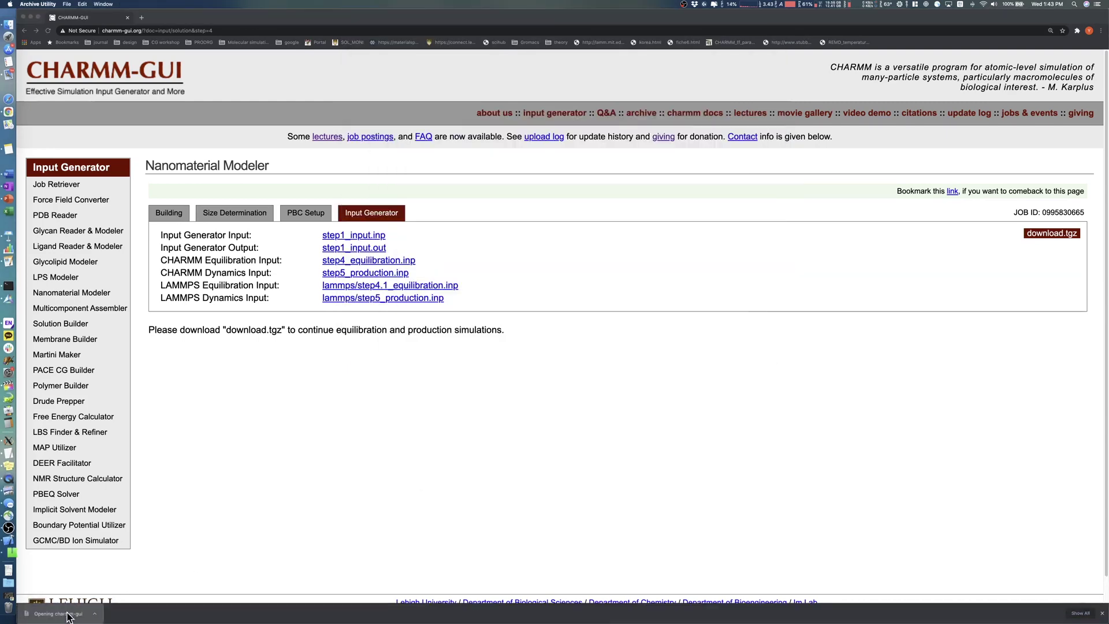
Open the README in the extracted job's gromacs folder with a text editor
click(623, 153)
click(658, 146)
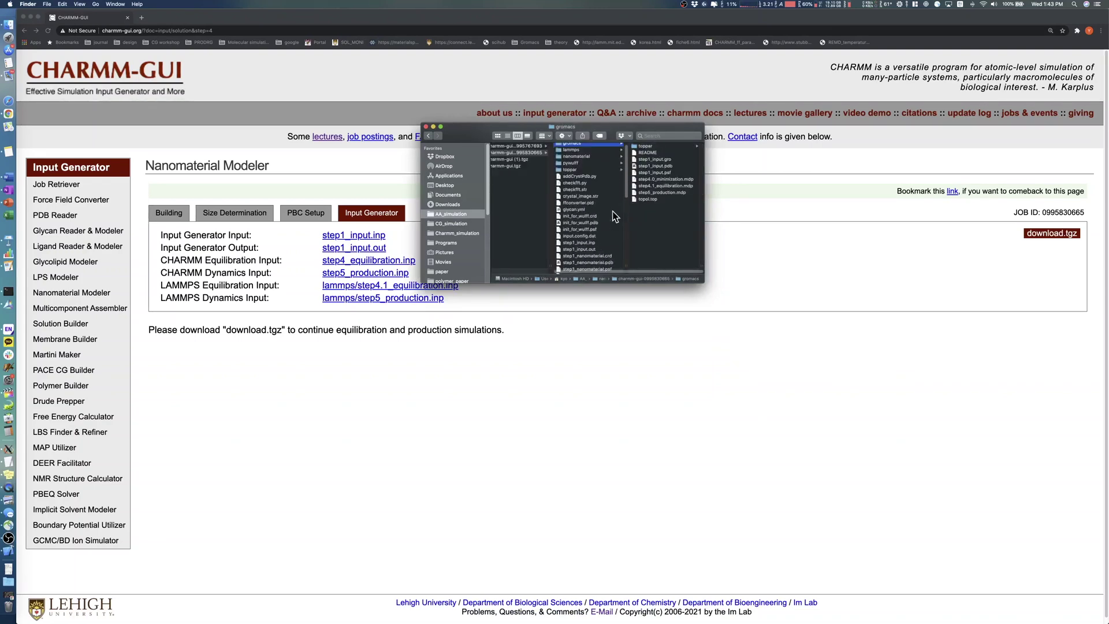
click(630, 154)
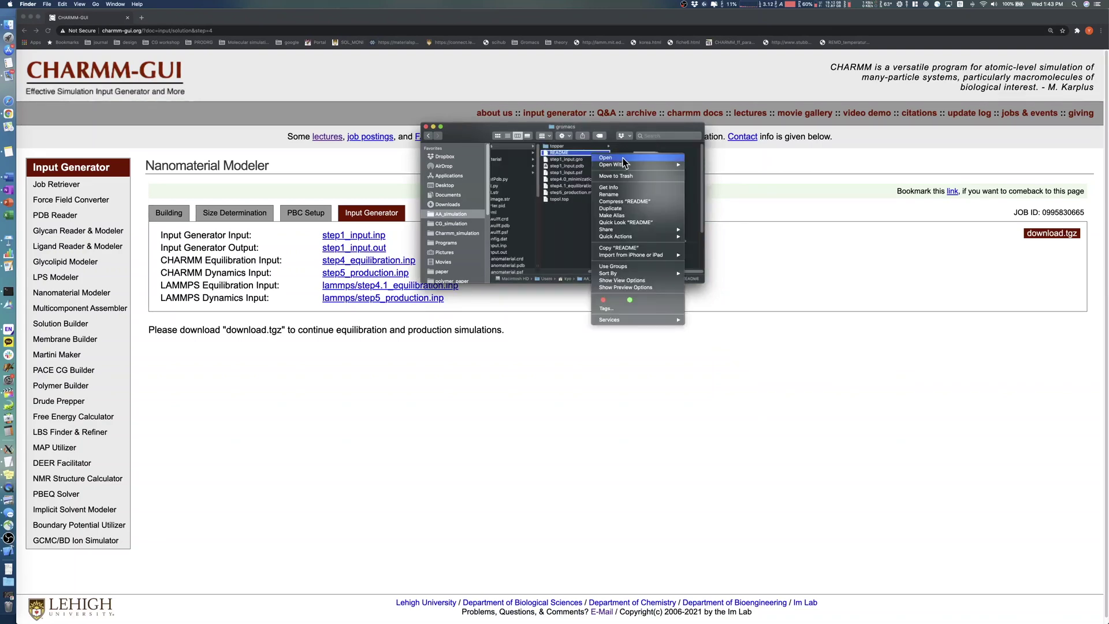